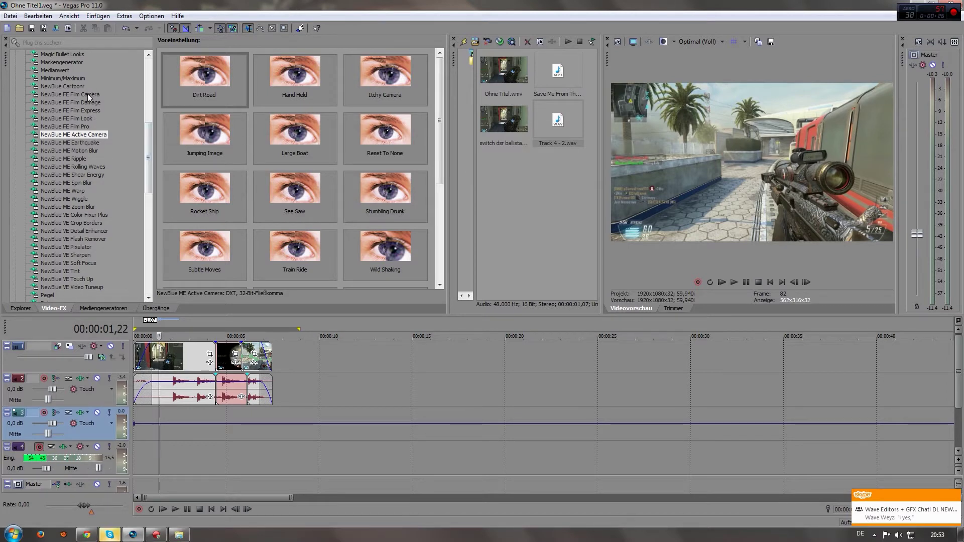
- Examine the presets of the NewBlue video effects from Cartoonr through the FE Film effects to ME Active Camera
{"action": "left_click", "coordinate": [97, 136]}
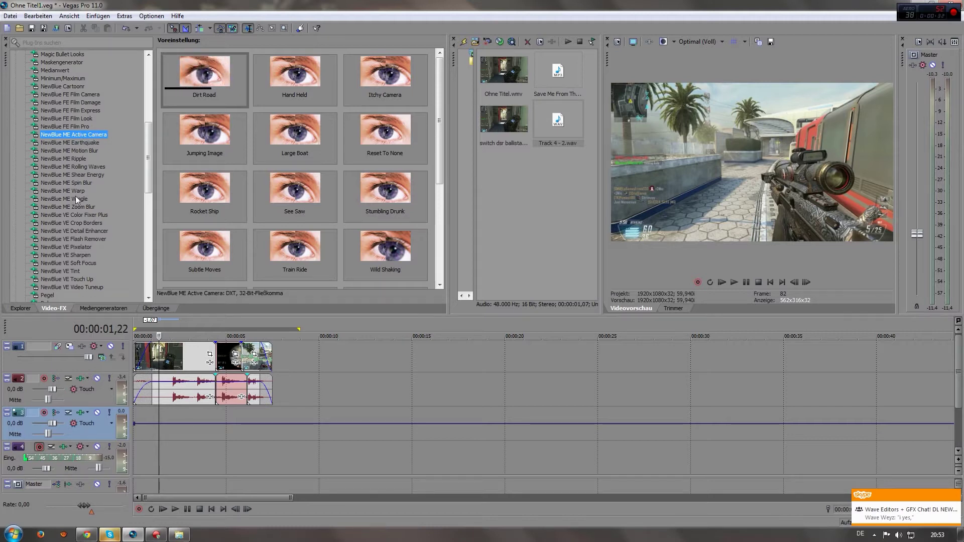
{"action": "left_click", "coordinate": [88, 128]}
{"action": "left_click", "coordinate": [85, 118]}
{"action": "left_click", "coordinate": [84, 111]}
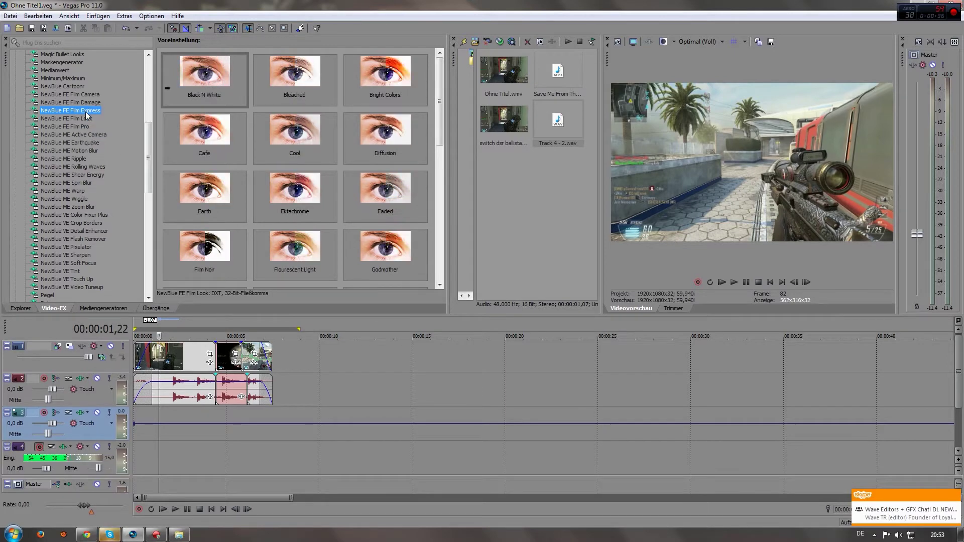
{"action": "left_click", "coordinate": [83, 102]}
{"action": "left_click", "coordinate": [81, 94]}
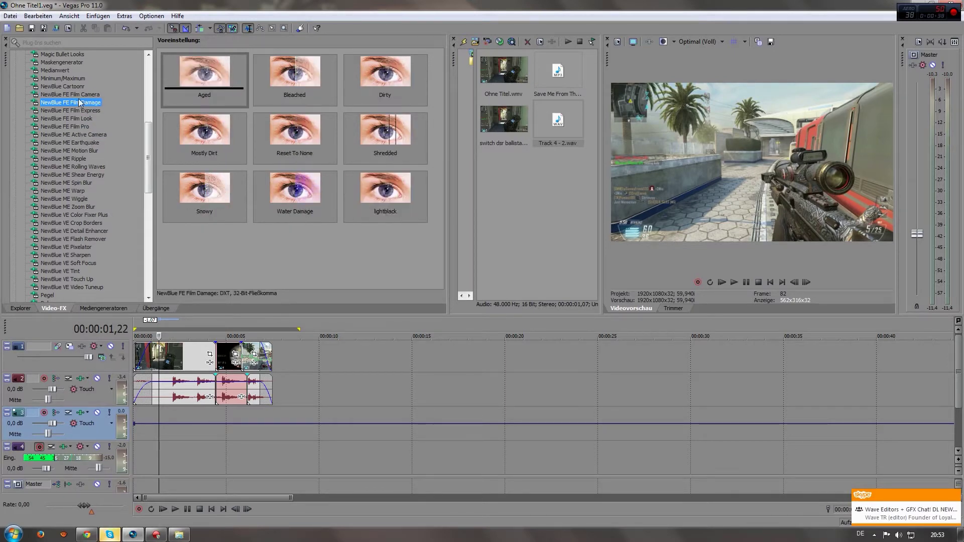
{"action": "left_click", "coordinate": [74, 86]}
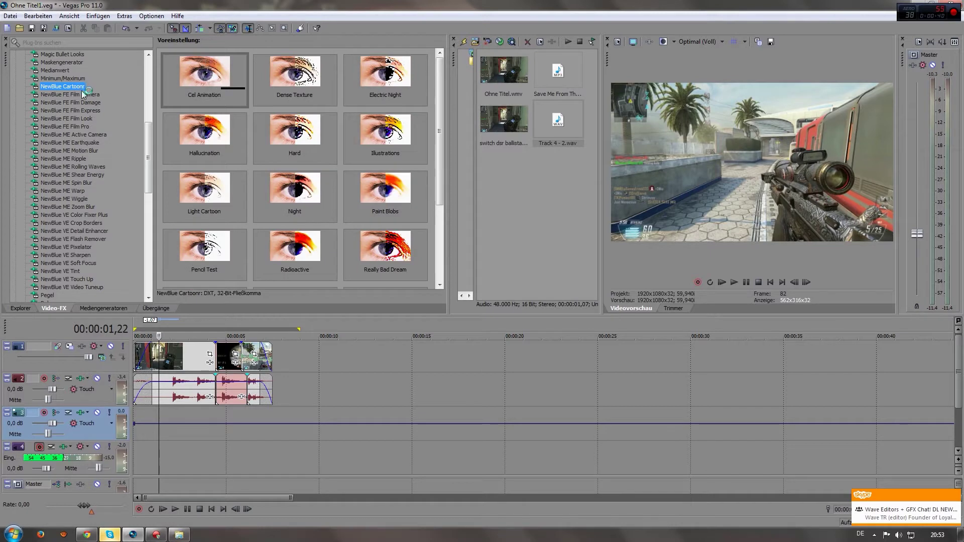
{"action": "left_click", "coordinate": [84, 95]}
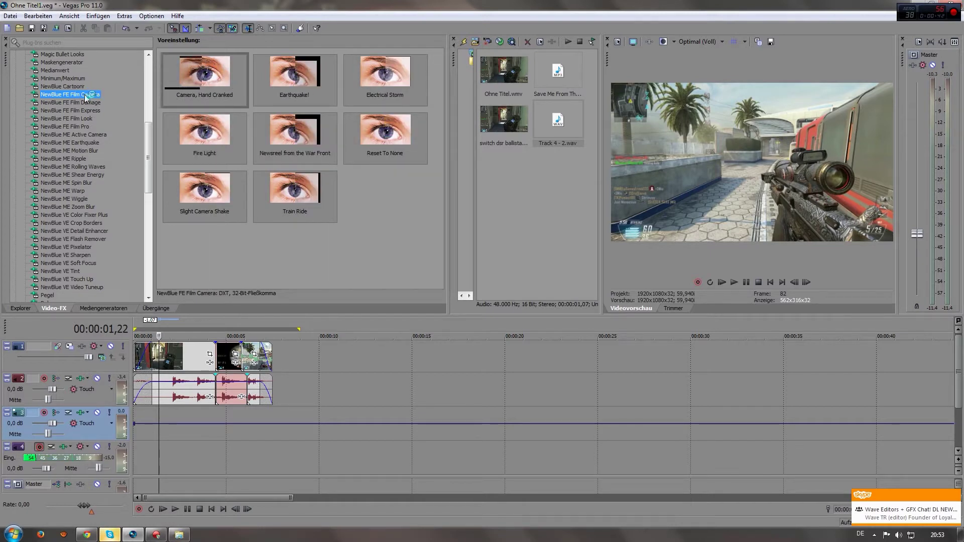
{"action": "left_click", "coordinate": [84, 103]}
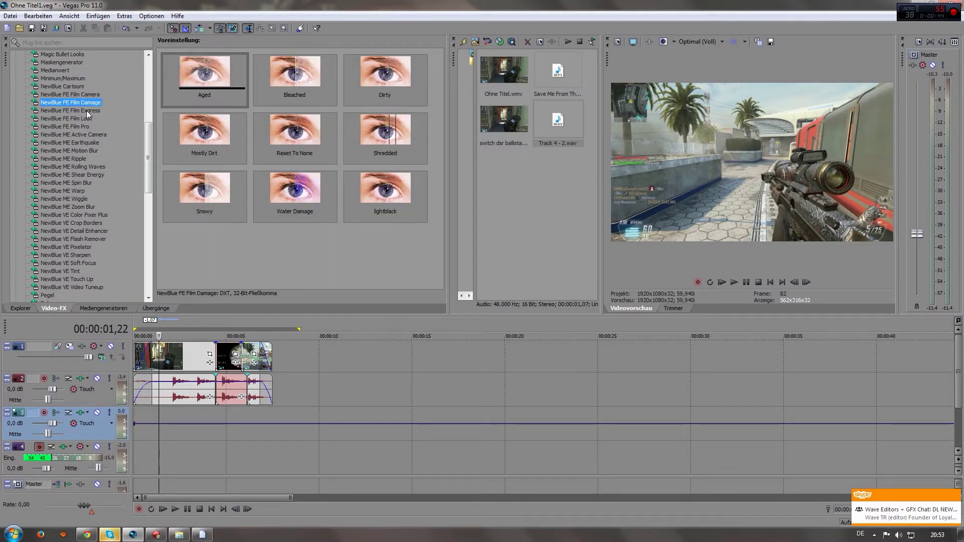
{"action": "left_click", "coordinate": [86, 111]}
{"action": "left_click", "coordinate": [91, 119]}
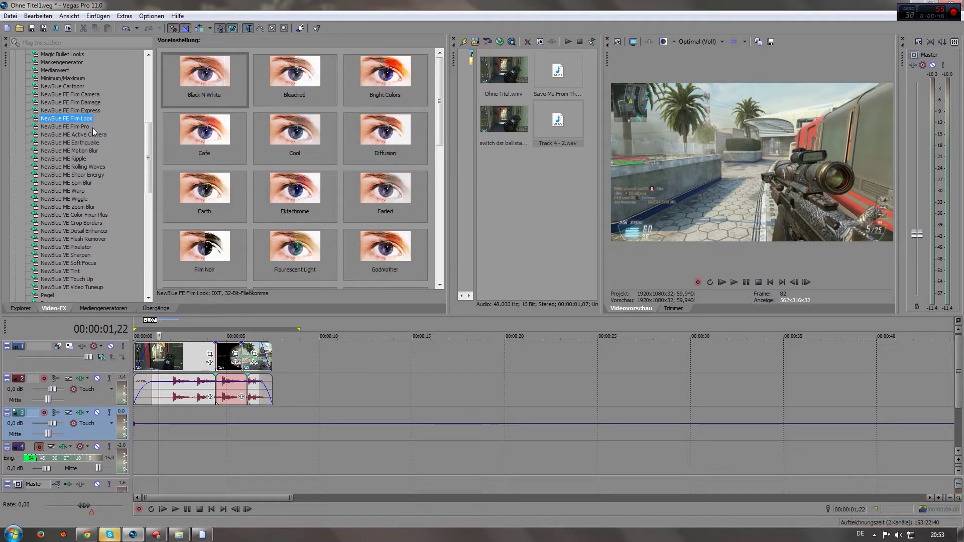
{"action": "left_click", "coordinate": [92, 127]}
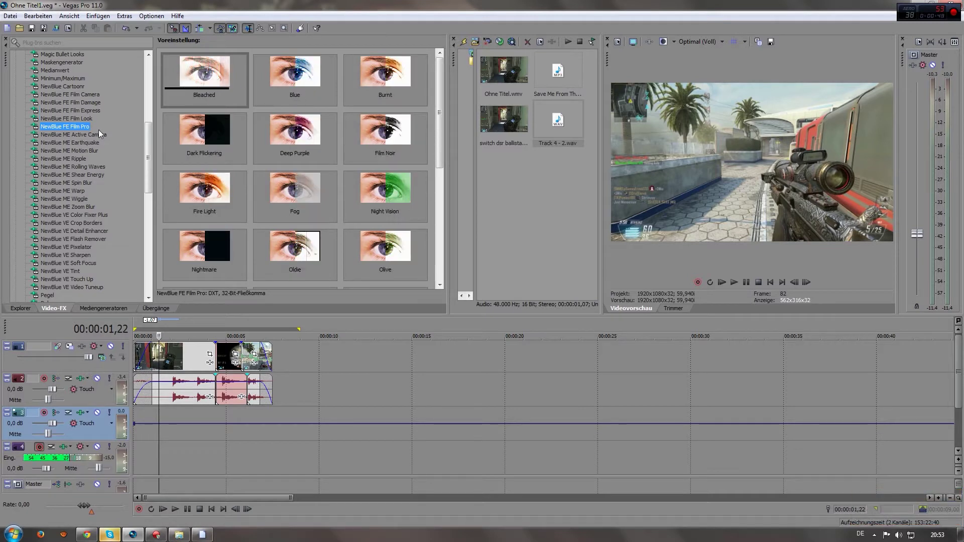
{"action": "left_click", "coordinate": [98, 133]}
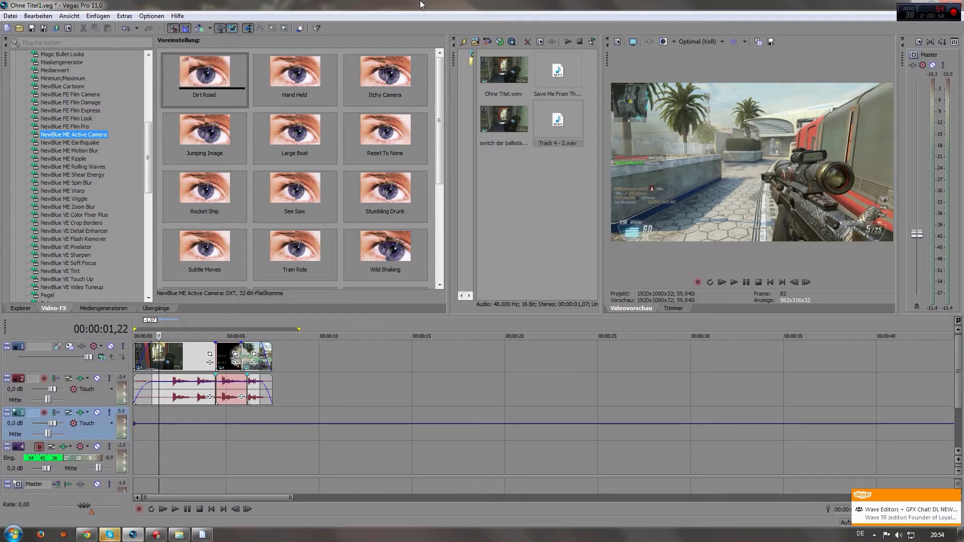
- Play the timeline briefly and remove Track 4 - 2.wav from the project media
{"action": "left_click", "coordinate": [159, 356]}
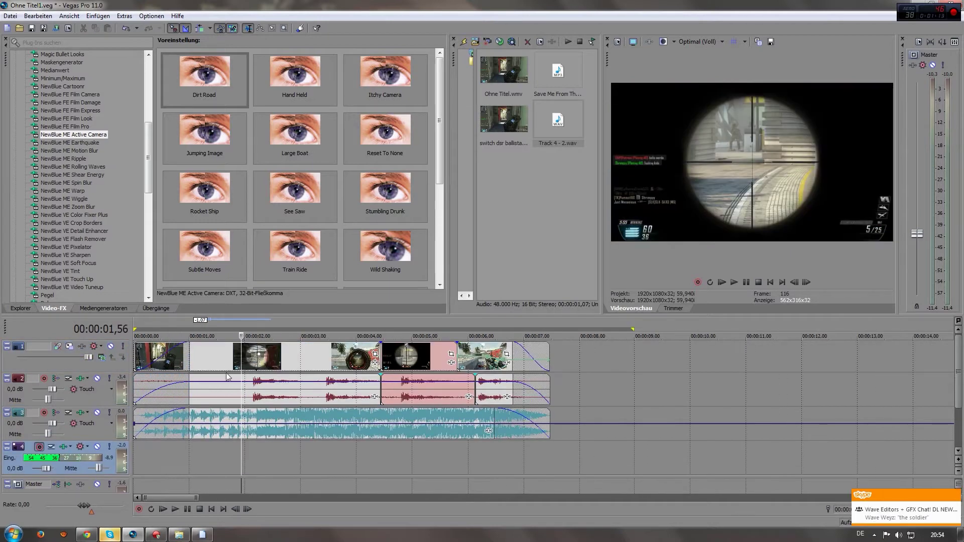
{"action": "key", "text": "space"}
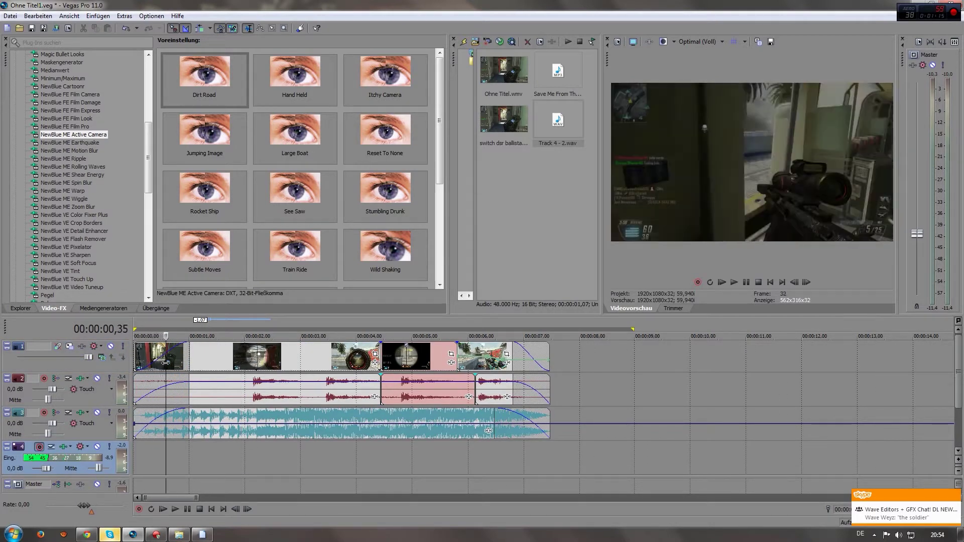
{"action": "left_click", "coordinate": [322, 361]}
{"action": "left_click", "coordinate": [552, 124]}
{"action": "key", "text": "Delete"}
{"action": "left_click", "coordinate": [556, 91]}
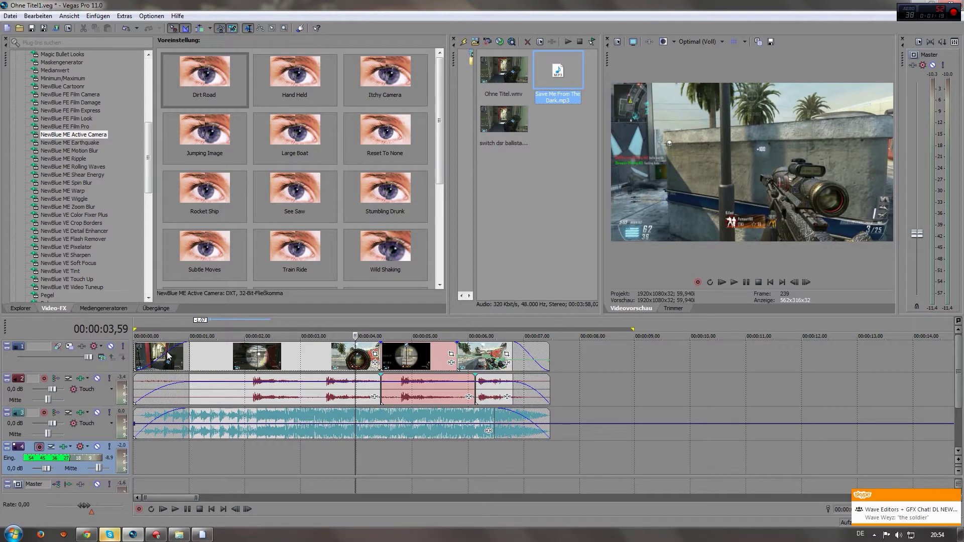
- Place the playhead at 00:00:02,14 in the first video clip and save the project
{"action": "left_click", "coordinate": [217, 364]}
{"action": "left_click", "coordinate": [246, 354]}
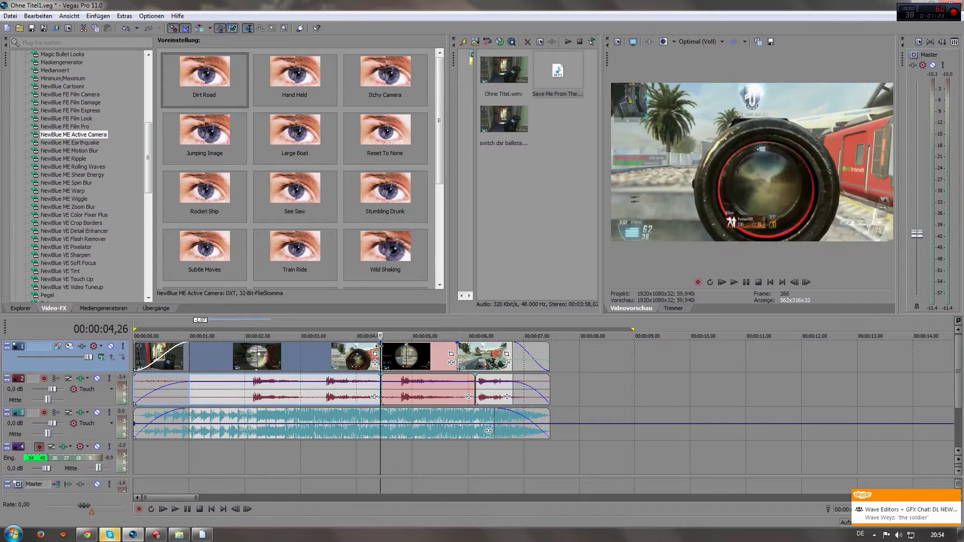
{"action": "left_click_drag", "start_coordinate": [471, 351], "coordinate": [258, 336]}
{"action": "left_click", "coordinate": [10, 16]}
{"action": "left_click", "coordinate": [43, 62]}
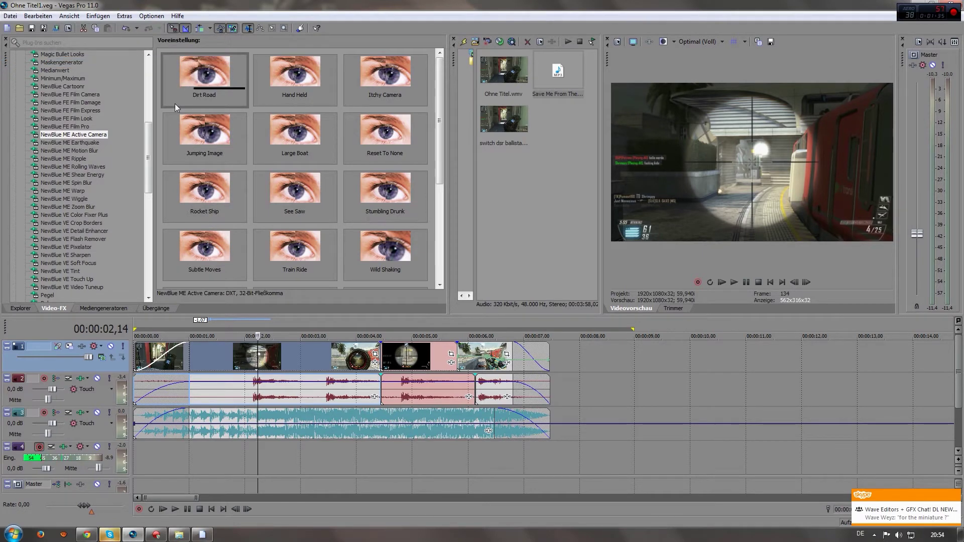
- Examine the first clip around the first shot and set the playhead to 00:00:01,45
{"action": "scroll", "coordinate": [301, 372], "scroll_direction": "up", "scroll_amount": 4}
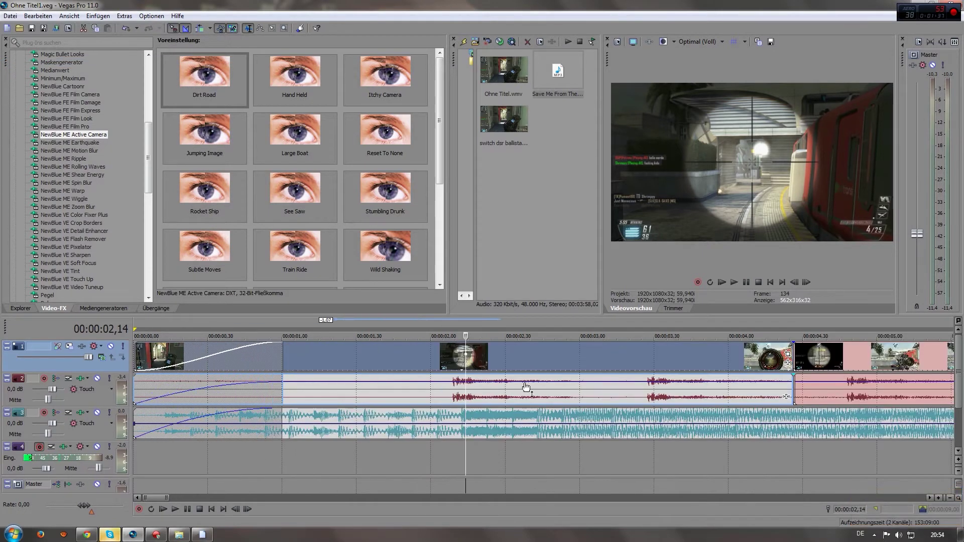
{"action": "left_click", "coordinate": [456, 362]}
{"action": "left_click_drag", "start_coordinate": [456, 353], "coordinate": [463, 353]}
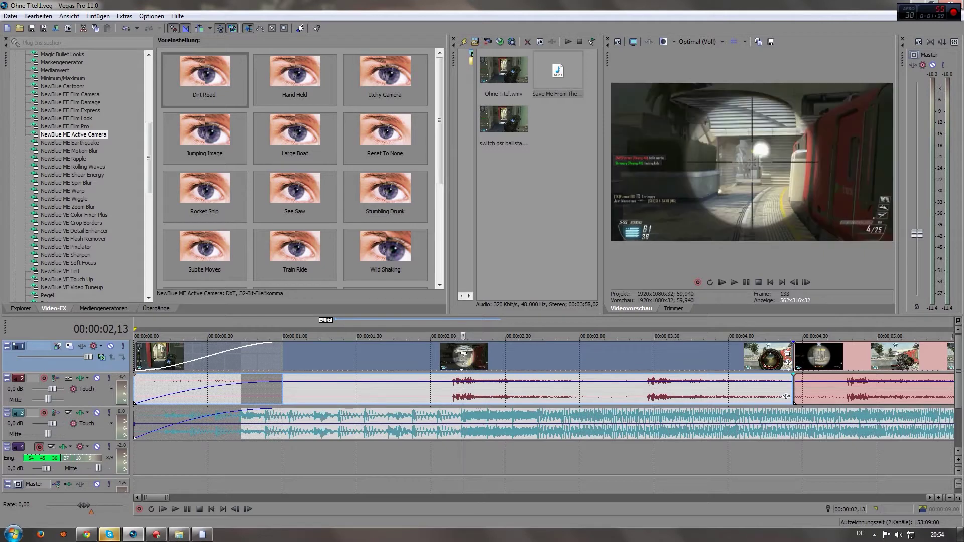
{"action": "left_click", "coordinate": [326, 349]}
{"action": "scroll", "coordinate": [324, 348], "scroll_direction": "down", "scroll_amount": 4}
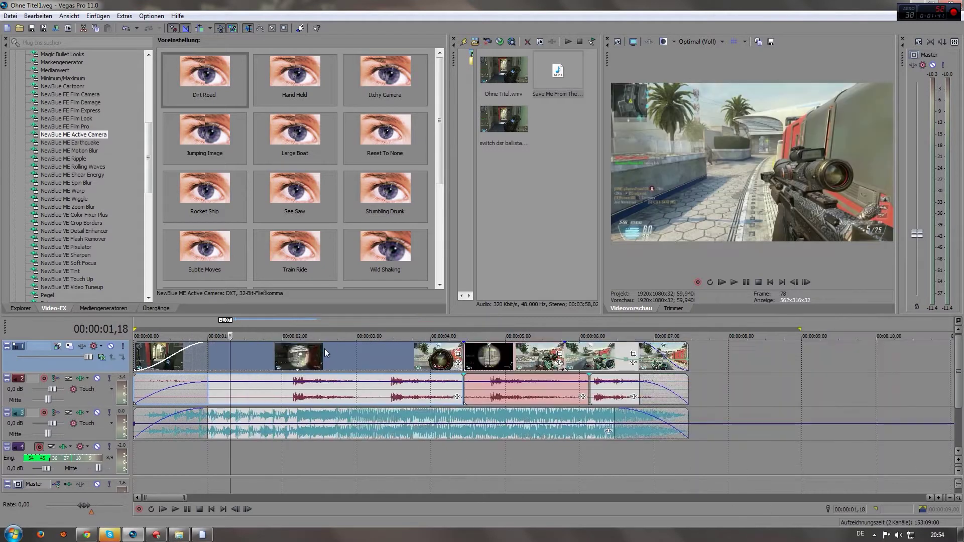
{"action": "left_click", "coordinate": [162, 354]}
{"action": "left_click", "coordinate": [247, 376]}
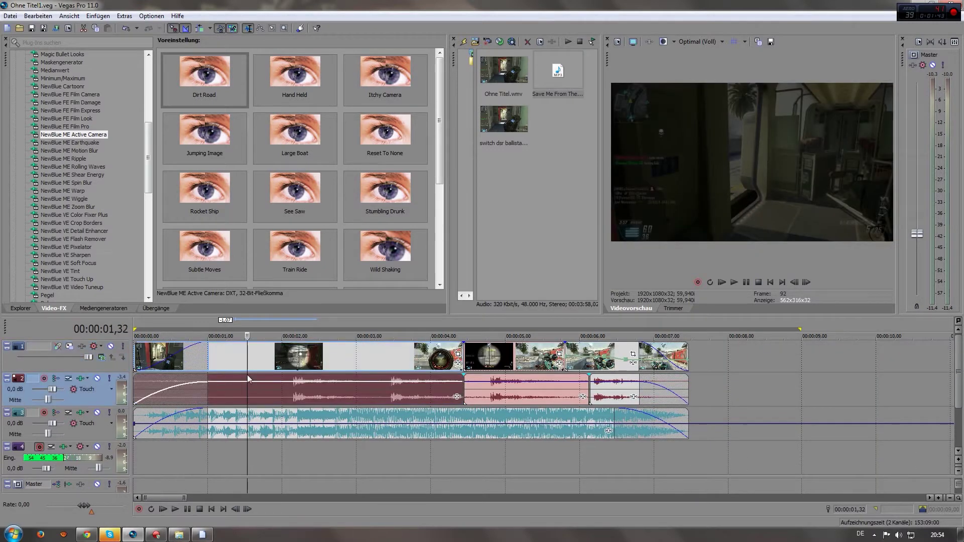
{"action": "left_click", "coordinate": [263, 358]}
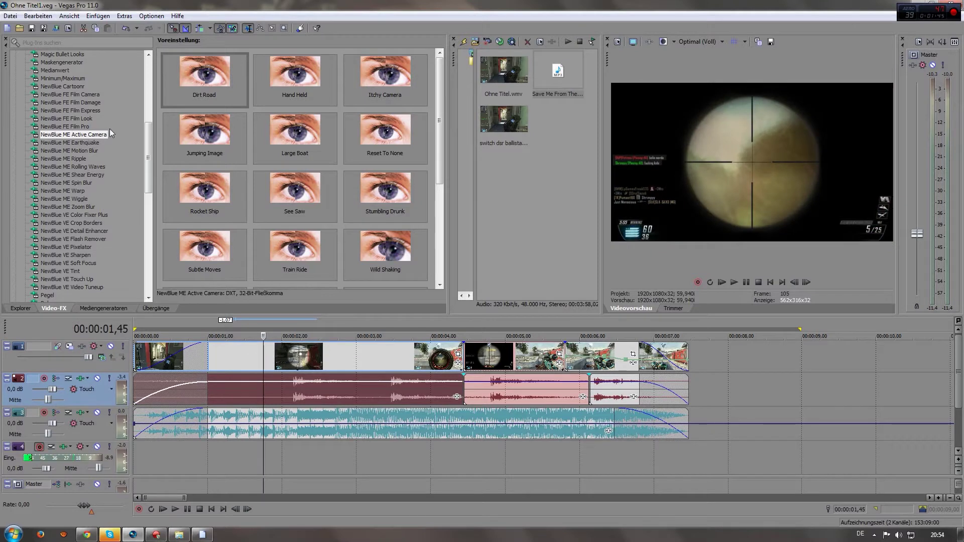
- Apply the NewBlue ME Active Camera effect with the Reset To None preset to the first video clip
{"action": "scroll", "coordinate": [141, 133], "scroll_direction": "up", "scroll_amount": 1}
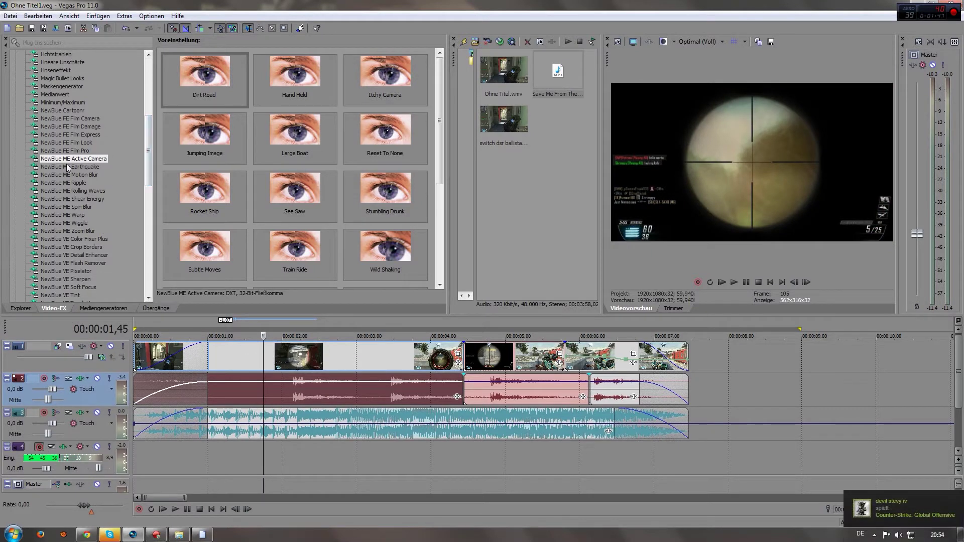
{"action": "left_click", "coordinate": [74, 159]}
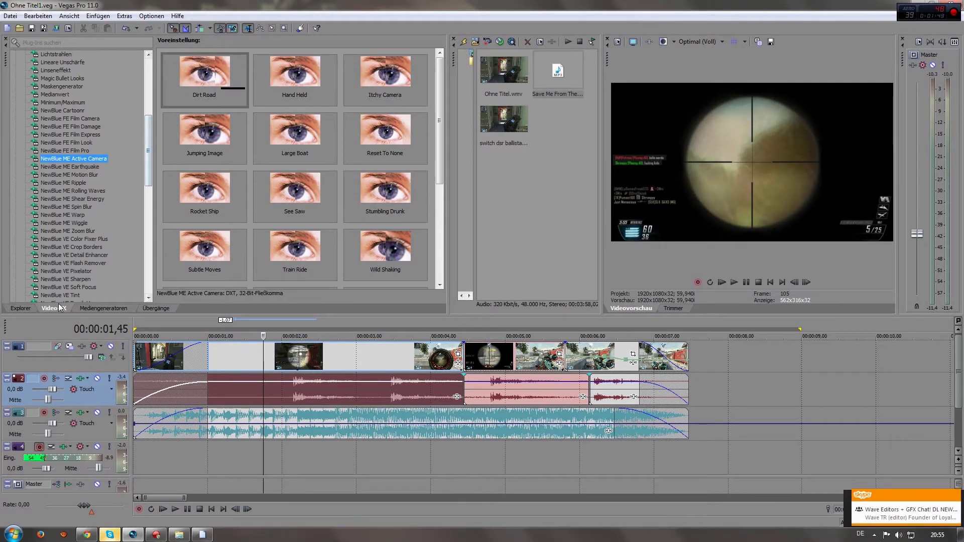
{"action": "scroll", "coordinate": [150, 162], "scroll_direction": "up", "scroll_amount": 1}
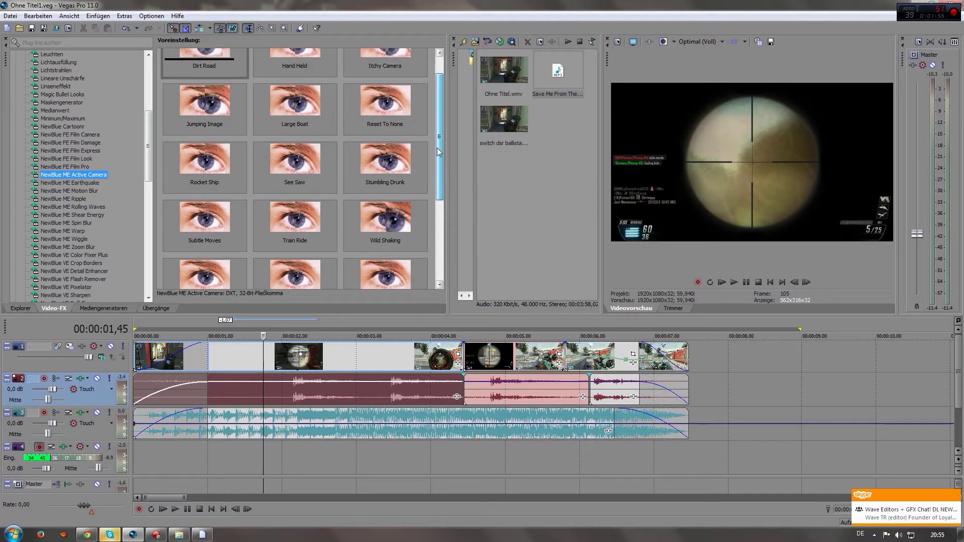
{"action": "left_click_drag", "start_coordinate": [363, 115], "coordinate": [260, 356]}
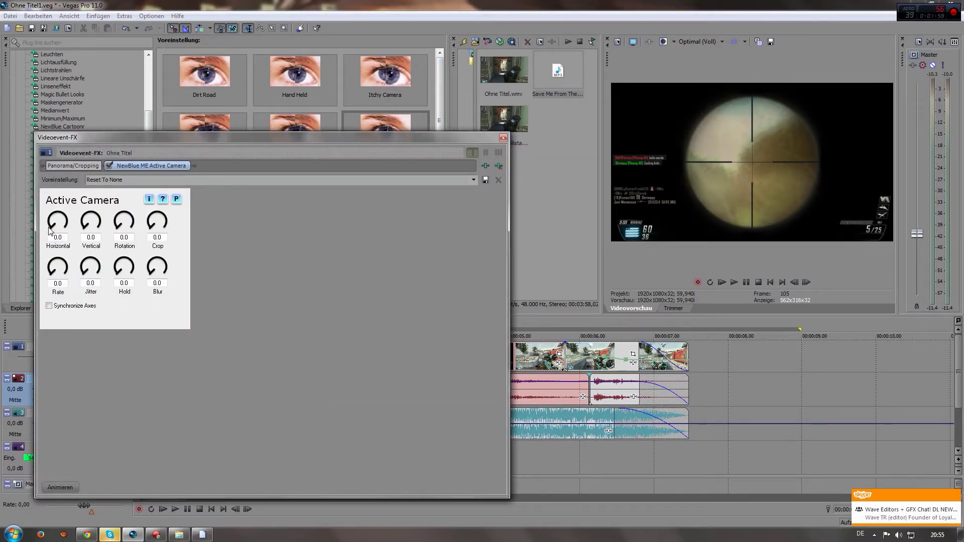
{"action": "left_click_drag", "start_coordinate": [487, 133], "coordinate": [506, 124]}
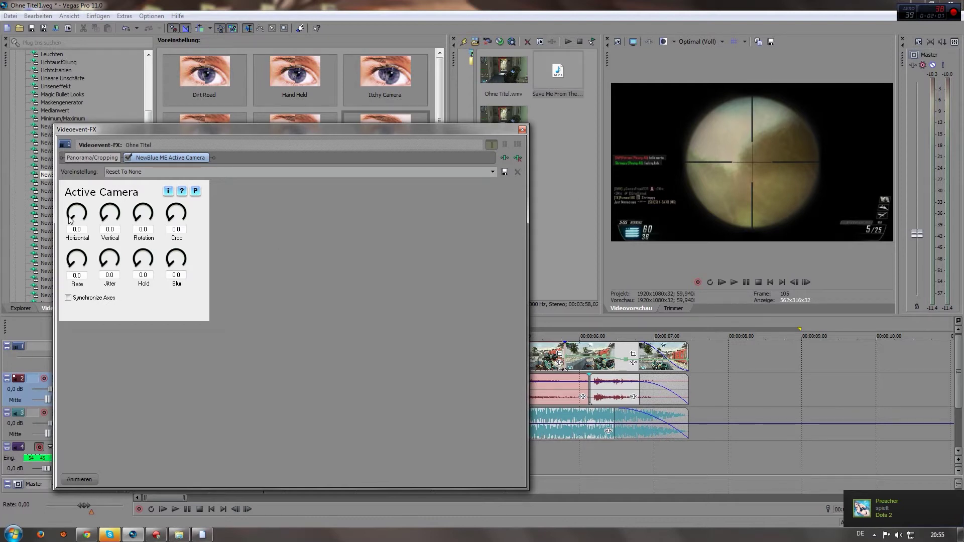
- Set the clip's Active Camera values to Horizontal 24.7, Rate 14.6 and Jitter 18.5, previewing frames between 00:00:01,22 and 00:00:01,53
{"action": "left_click_drag", "start_coordinate": [70, 221], "coordinate": [67, 206]}
{"action": "left_click_drag", "start_coordinate": [158, 142], "coordinate": [566, 298]}
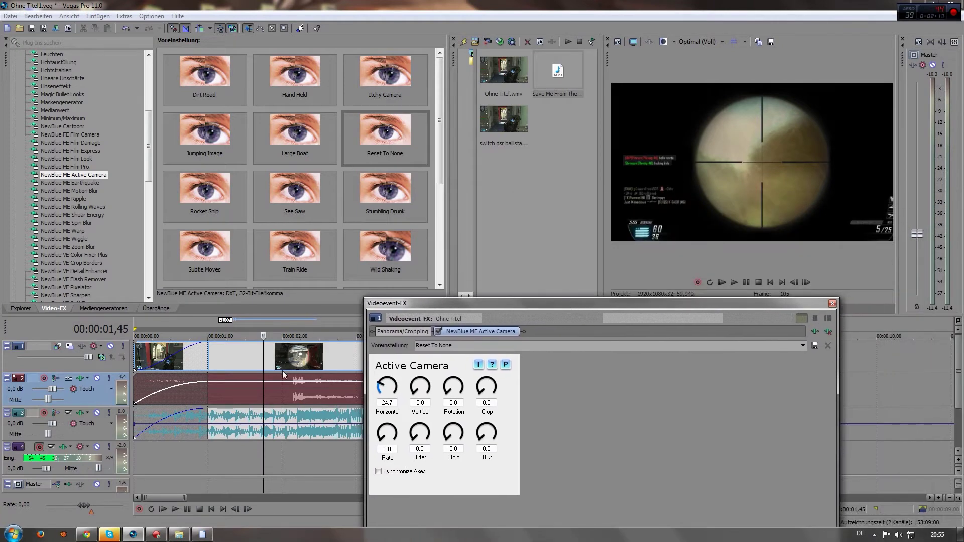
{"action": "left_click", "coordinate": [274, 354]}
{"action": "left_click_drag", "start_coordinate": [274, 355], "coordinate": [235, 358]}
{"action": "left_click", "coordinate": [377, 436]}
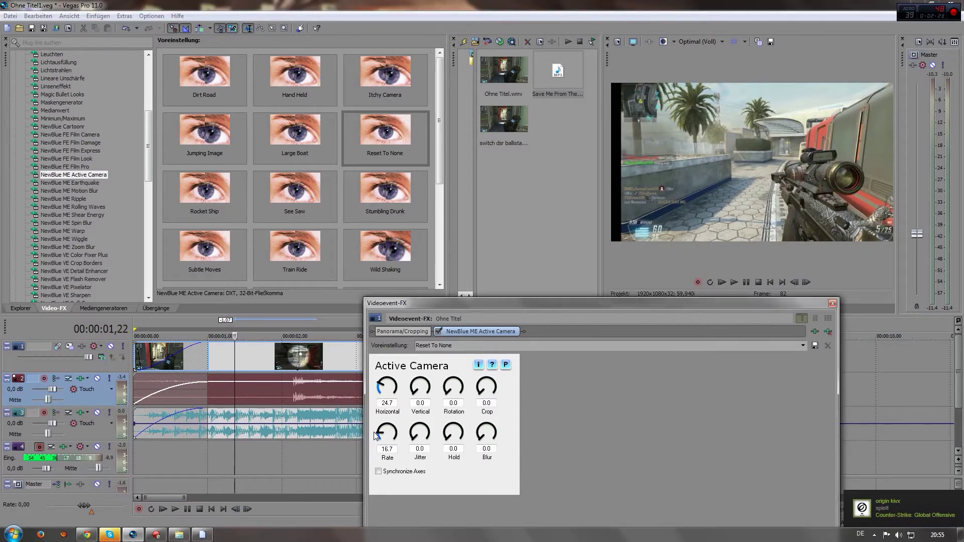
{"action": "left_click_drag", "start_coordinate": [380, 438], "coordinate": [410, 435]}
{"action": "left_click_drag", "start_coordinate": [235, 360], "coordinate": [273, 335]}
- Remove the Active Camera effect from the first clip and close the event effects window
{"action": "left_click_drag", "start_coordinate": [442, 302], "coordinate": [710, 205]}
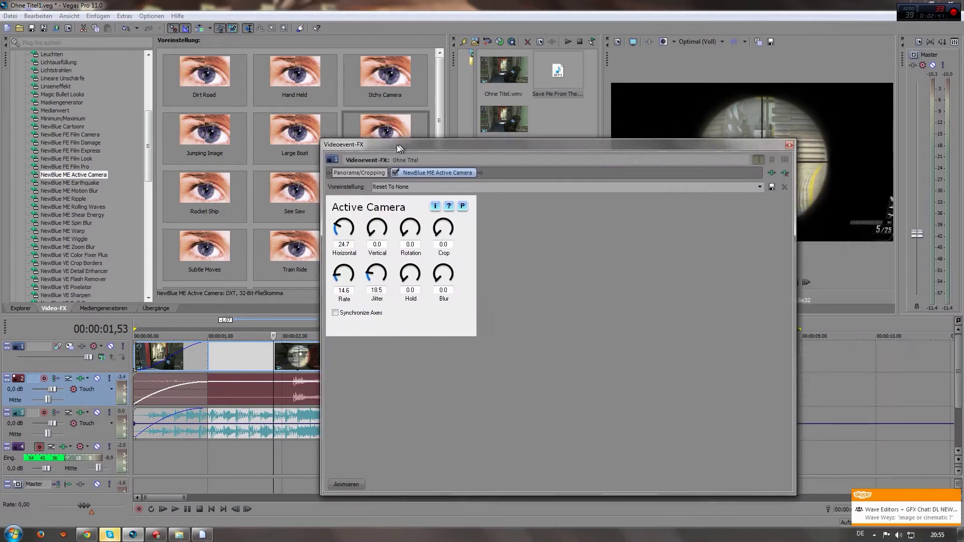
{"action": "left_click", "coordinate": [741, 181]}
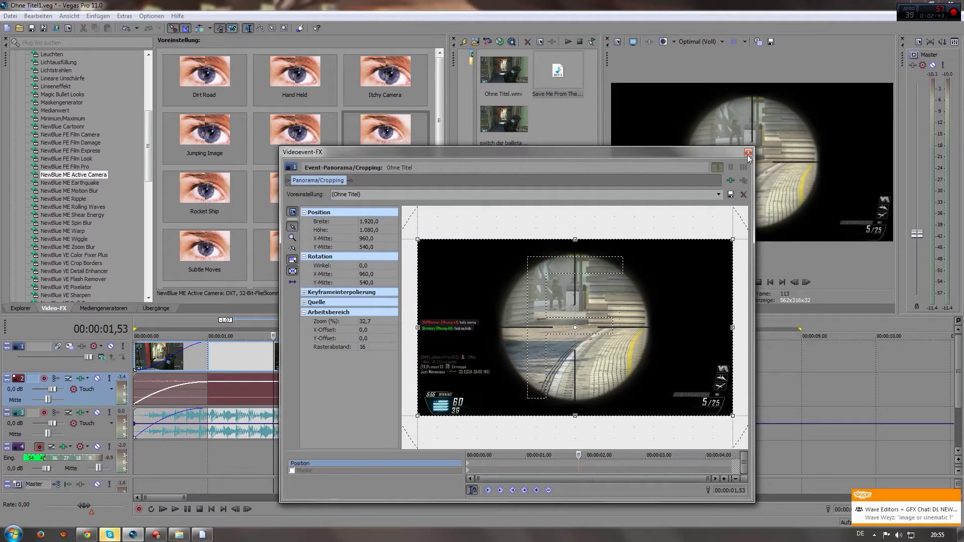
{"action": "left_click", "coordinate": [748, 152]}
- Apply the Active Camera Reset To None preset to video track 1 and set the playhead to 00:00:01,15
{"action": "left_click_drag", "start_coordinate": [385, 136], "coordinate": [121, 360]}
{"action": "left_click", "coordinate": [225, 360]}
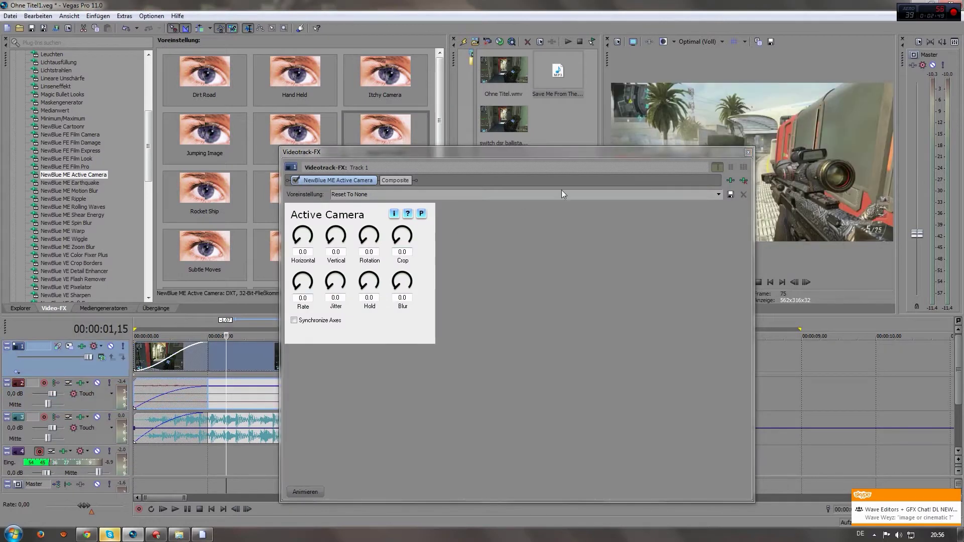
{"action": "left_click_drag", "start_coordinate": [573, 152], "coordinate": [669, 348]}
- Try out the dials of track 1's Active Camera effect, raising Blur to 36.2 and lowering it again
{"action": "left_click_drag", "start_coordinate": [489, 362], "coordinate": [473, 312]}
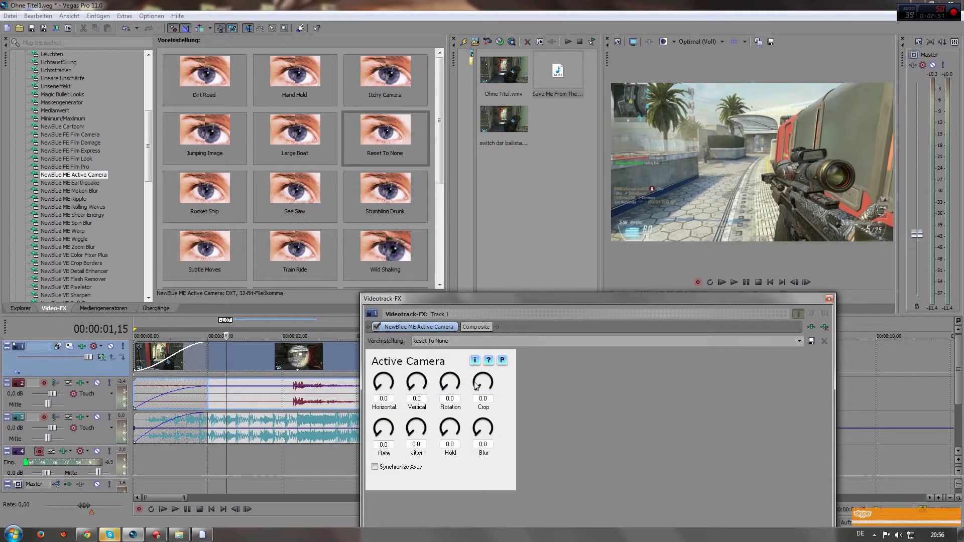
{"action": "left_click_drag", "start_coordinate": [477, 388], "coordinate": [466, 404]}
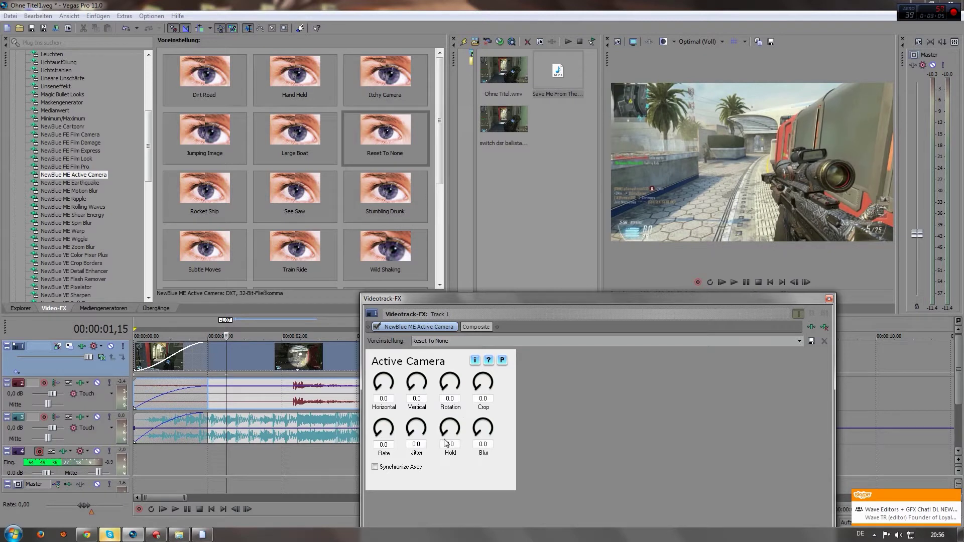
{"action": "left_click_drag", "start_coordinate": [467, 423], "coordinate": [435, 442]}
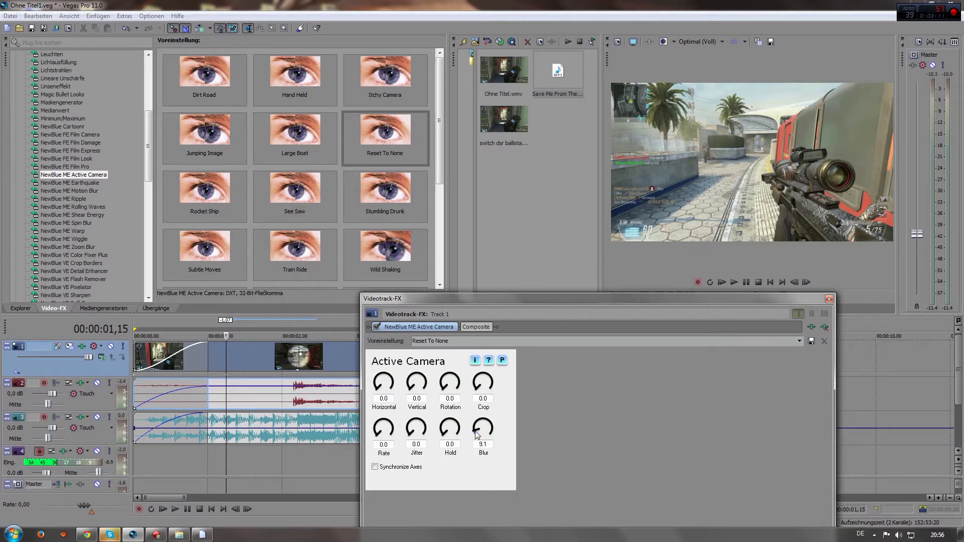
{"action": "left_click_drag", "start_coordinate": [472, 424], "coordinate": [481, 425]}
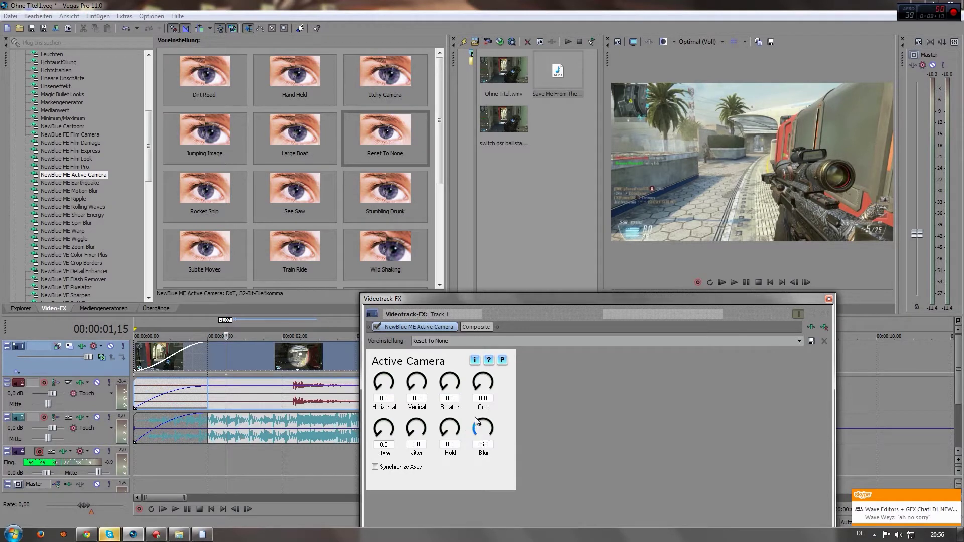
{"action": "left_click_drag", "start_coordinate": [467, 419], "coordinate": [471, 443]}
- Load the Dirt Road preset for the Active Camera effect on track 1
{"action": "left_click", "coordinate": [799, 341]}
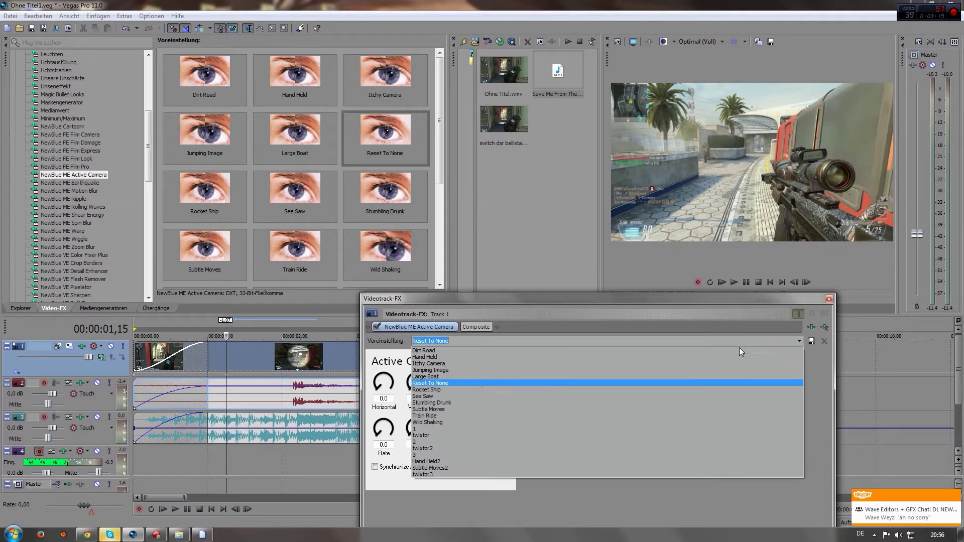
{"action": "left_click", "coordinate": [449, 352]}
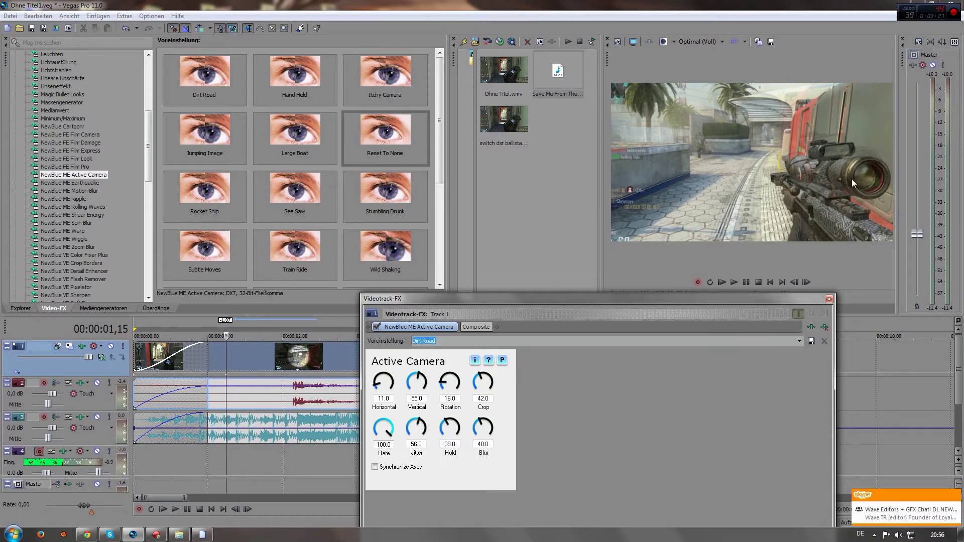
- Move the playhead to 00:00:01,25 and load the twixtor3 preset for track 1's Active Camera effect
{"action": "mouse_move", "coordinate": [228, 358]}
{"action": "left_mouse_down"}
{"action": "mouse_move", "coordinate": [248, 358]}
{"action": "mouse_move", "coordinate": [209, 357]}
{"action": "mouse_move", "coordinate": [239, 355]}
{"action": "left_mouse_up"}
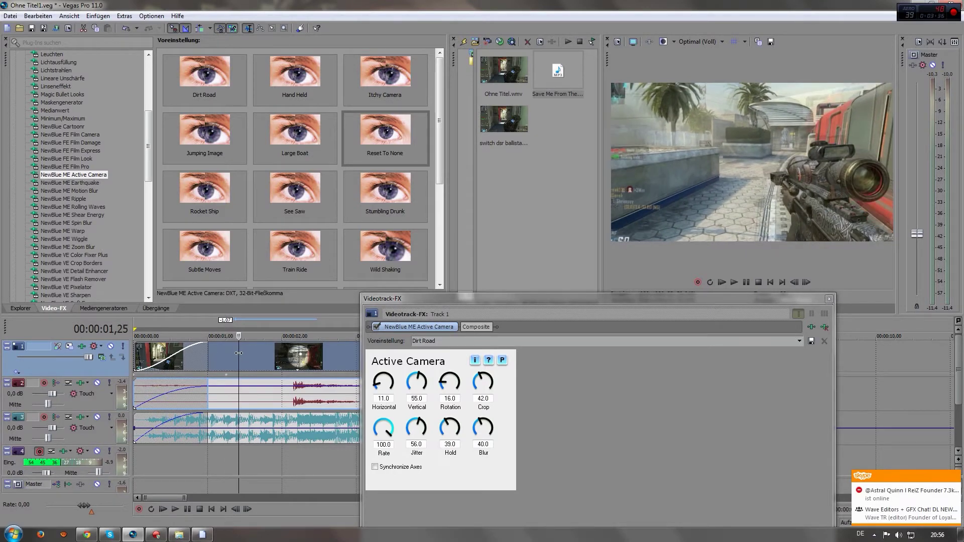
{"action": "left_click", "coordinate": [799, 341]}
{"action": "left_click", "coordinate": [799, 341]}
{"action": "left_click", "coordinate": [800, 341]}
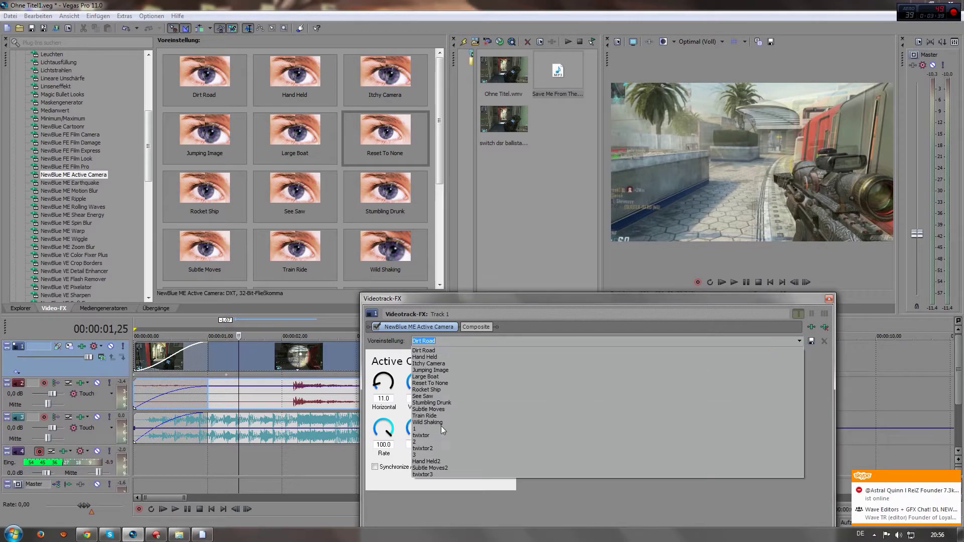
{"action": "left_click", "coordinate": [427, 472]}
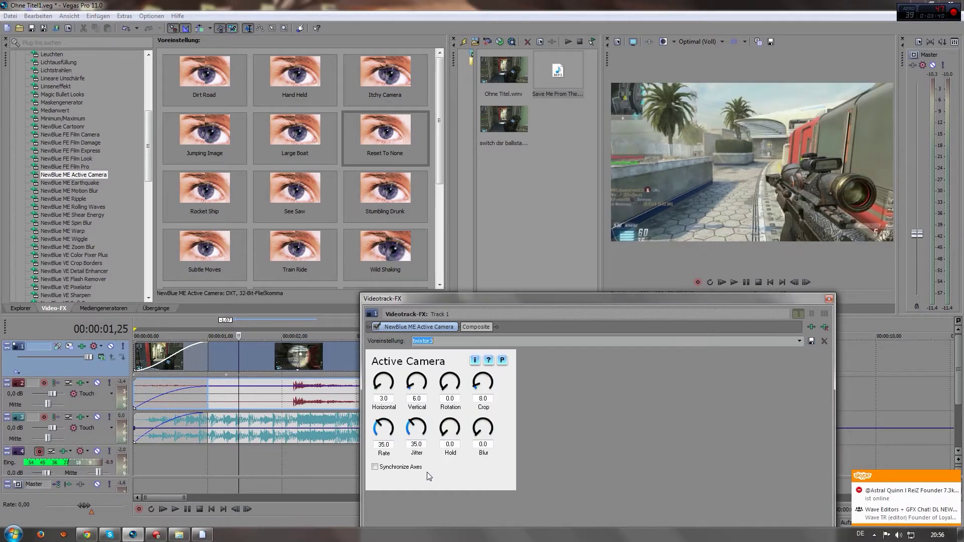
- Delete track 1's Active Camera keyframes at 00:00:01,15 and at the start of the timeline
{"action": "right_click", "coordinate": [226, 375]}
{"action": "left_click", "coordinate": [232, 384]}
{"action": "left_click", "coordinate": [135, 375]}
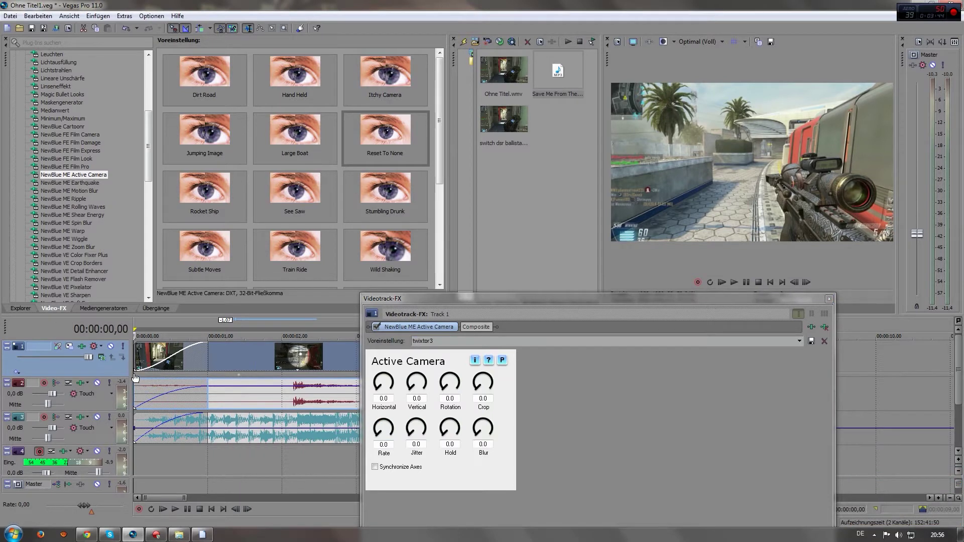
{"action": "right_click", "coordinate": [135, 375]}
{"action": "left_click", "coordinate": [239, 358]}
{"action": "left_click", "coordinate": [238, 358]}
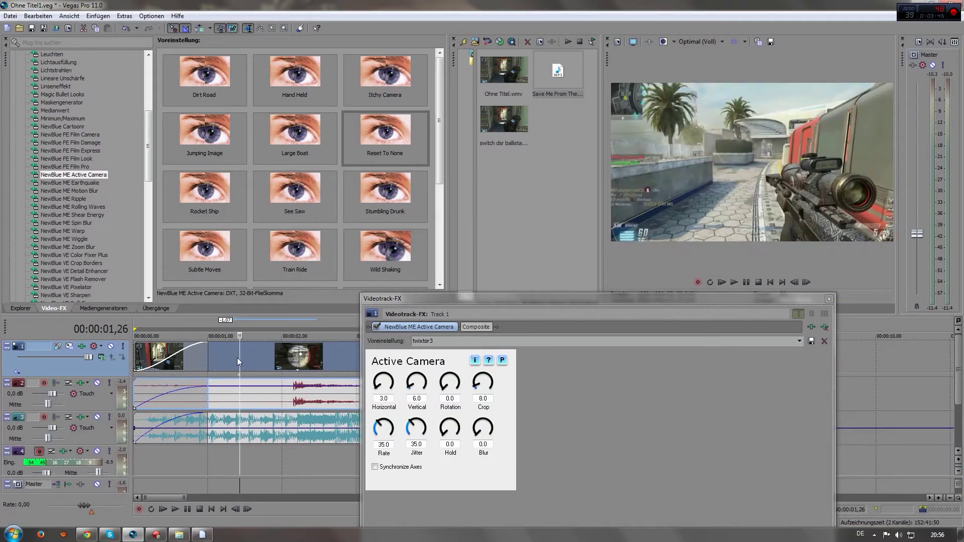
- Move the track effects window and shrink it so that more of the timeline and preview is uncovered
{"action": "scroll", "coordinate": [326, 386], "scroll_direction": "up", "scroll_amount": 3}
{"action": "scroll", "coordinate": [327, 387], "scroll_direction": "down", "scroll_amount": 5}
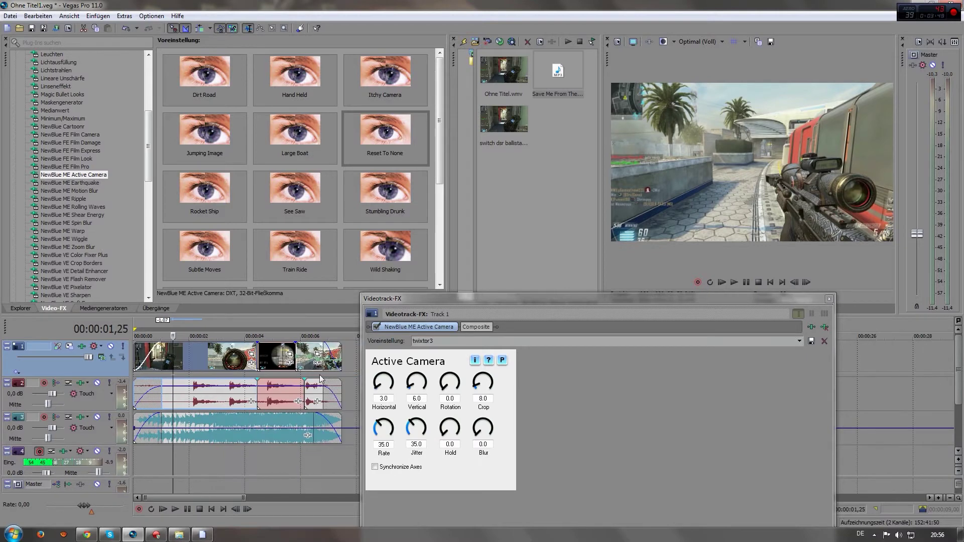
{"action": "scroll", "coordinate": [184, 373], "scroll_direction": "up", "scroll_amount": 2}
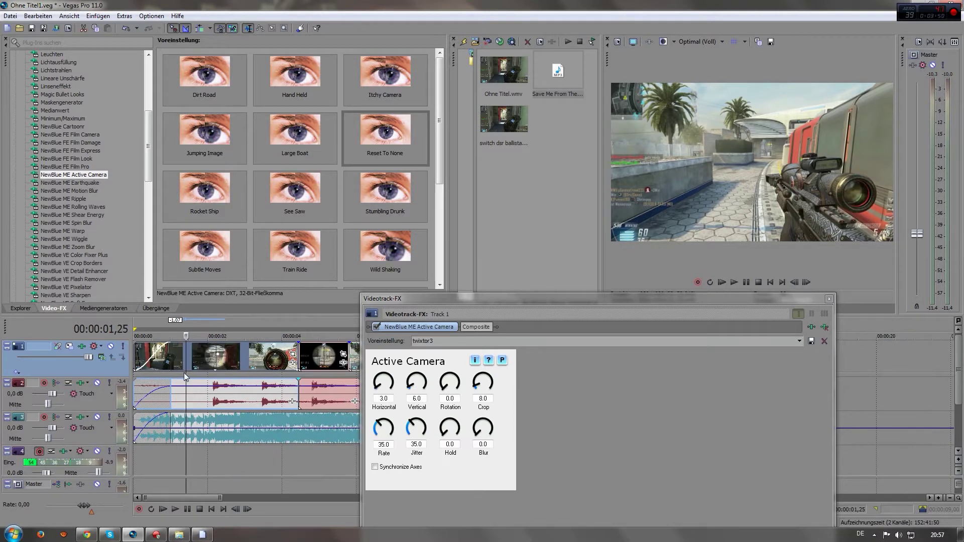
{"action": "scroll", "coordinate": [242, 397], "scroll_direction": "up", "scroll_amount": 2}
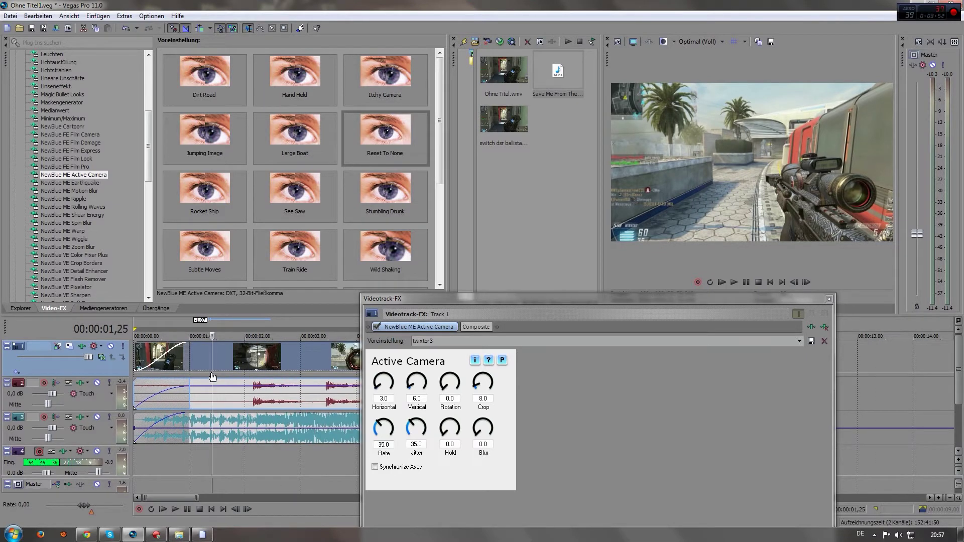
{"action": "left_click_drag", "start_coordinate": [505, 300], "coordinate": [550, 210]}
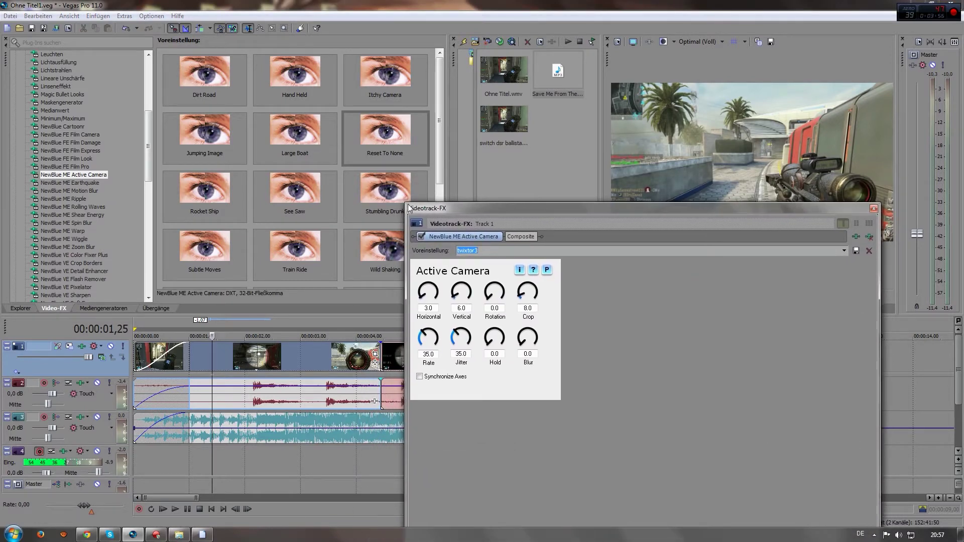
{"action": "left_click_drag", "start_coordinate": [406, 202], "coordinate": [516, 253]}
{"action": "left_click_drag", "start_coordinate": [890, 253], "coordinate": [868, 251]}
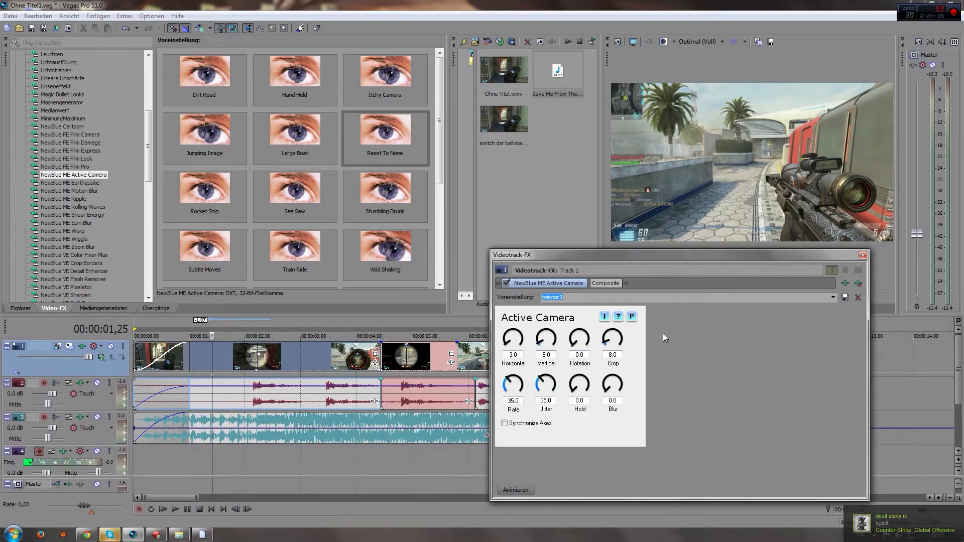
- Reload the twixtor3 preset for the Active Camera effect on track 1
{"action": "left_click", "coordinate": [829, 298]}
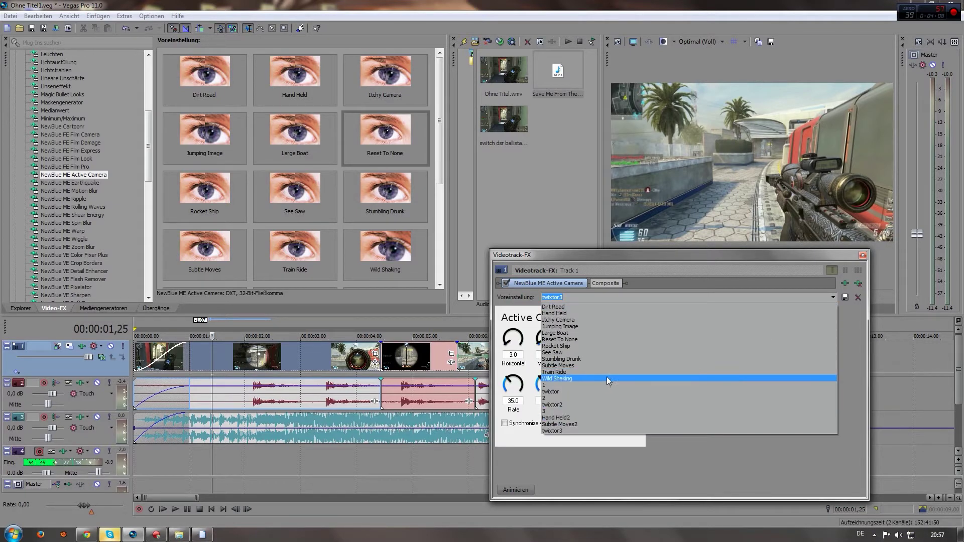
{"action": "left_click", "coordinate": [579, 431]}
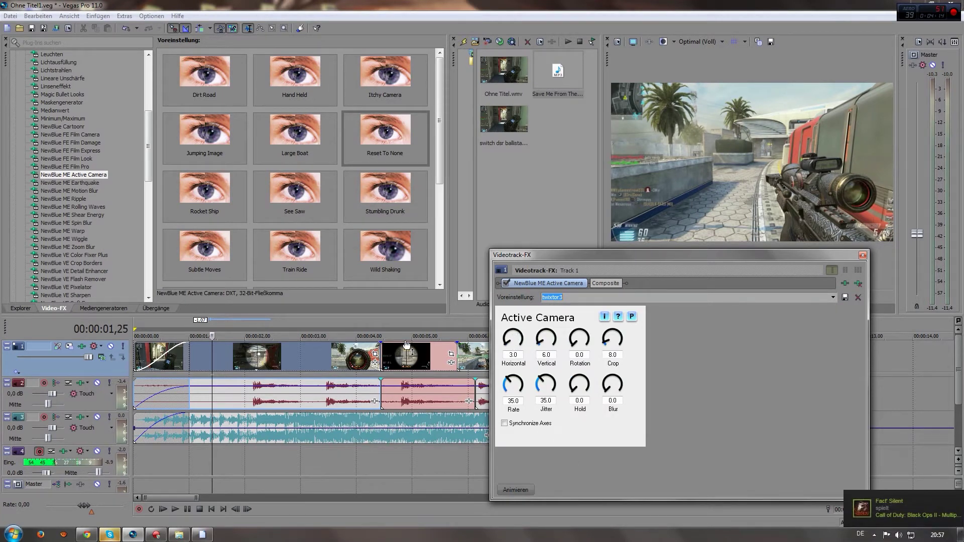
{"action": "left_click", "coordinate": [260, 3]}
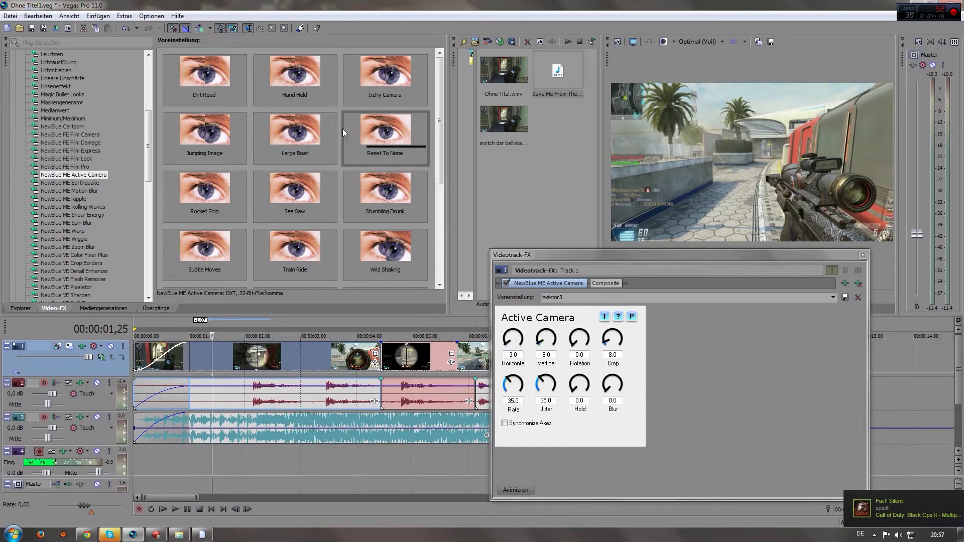
- Close the track effects window and play the edit from the start to review the camera shake
{"action": "left_click", "coordinate": [182, 375]}
{"action": "left_click", "coordinate": [134, 336]}
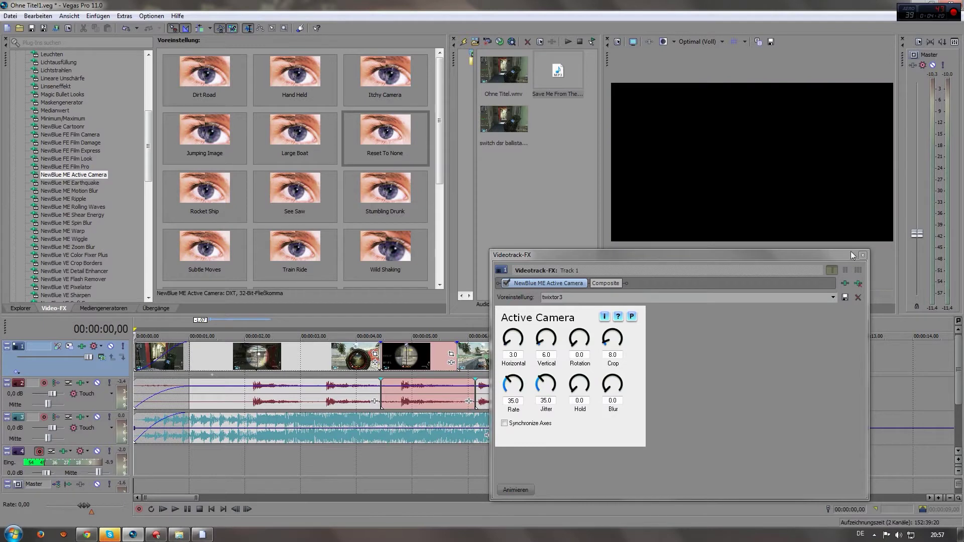
{"action": "left_click", "coordinate": [851, 252]}
{"action": "left_click", "coordinate": [862, 255]}
{"action": "left_click", "coordinate": [747, 283]}
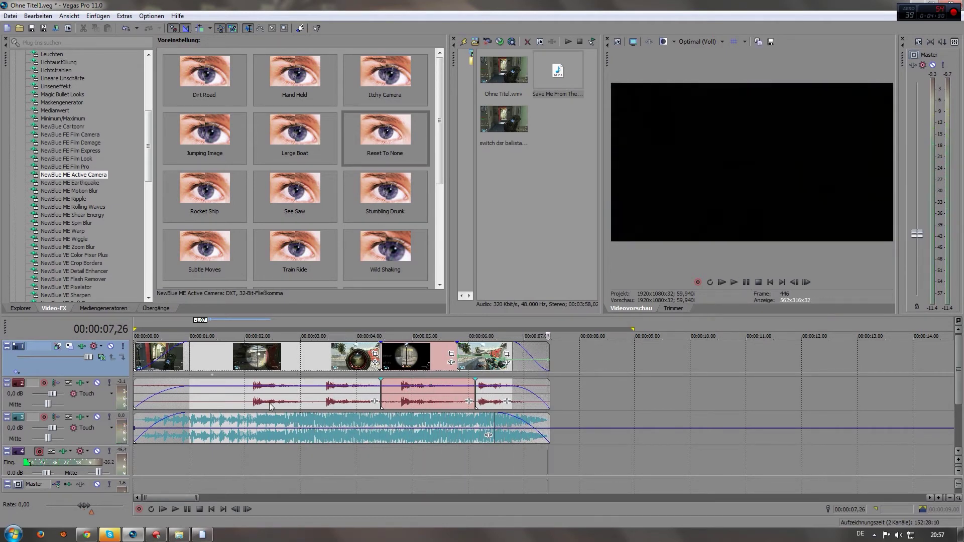
- Reopen track 1's effects window and place the playhead at 00:00:02,09, just before the shot
{"action": "left_click", "coordinate": [231, 369]}
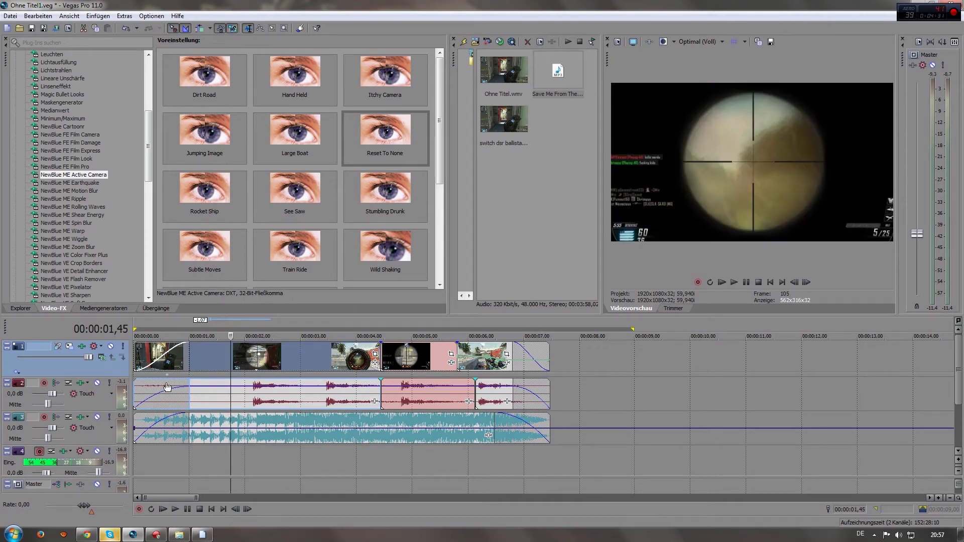
{"action": "left_click", "coordinate": [81, 346]}
{"action": "left_click", "coordinate": [254, 359]}
{"action": "key", "text": "space"}
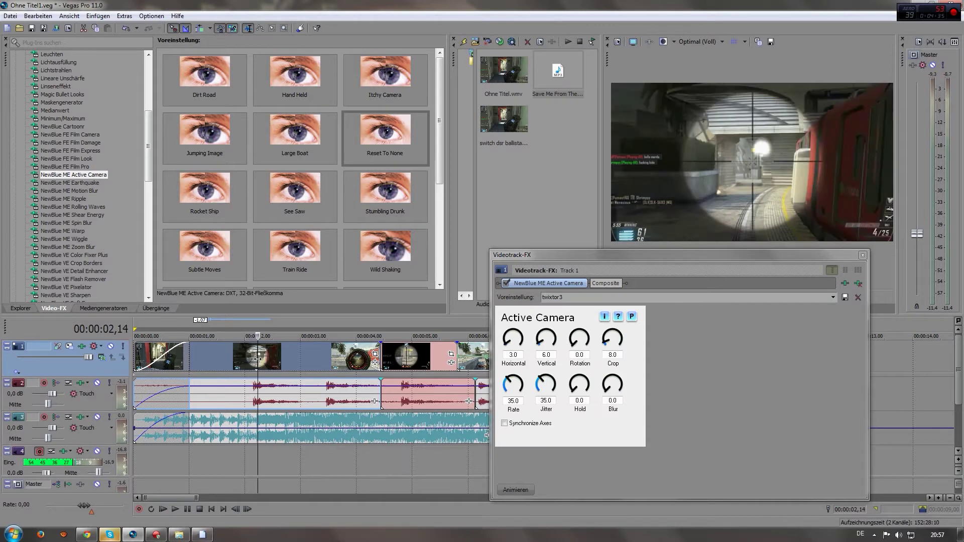
{"action": "left_click", "coordinate": [246, 360]}
{"action": "mouse_move", "coordinate": [246, 360]}
{"action": "left_mouse_down"}
{"action": "mouse_move", "coordinate": [334, 358]}
{"action": "mouse_move", "coordinate": [253, 349]}
{"action": "left_mouse_up"}
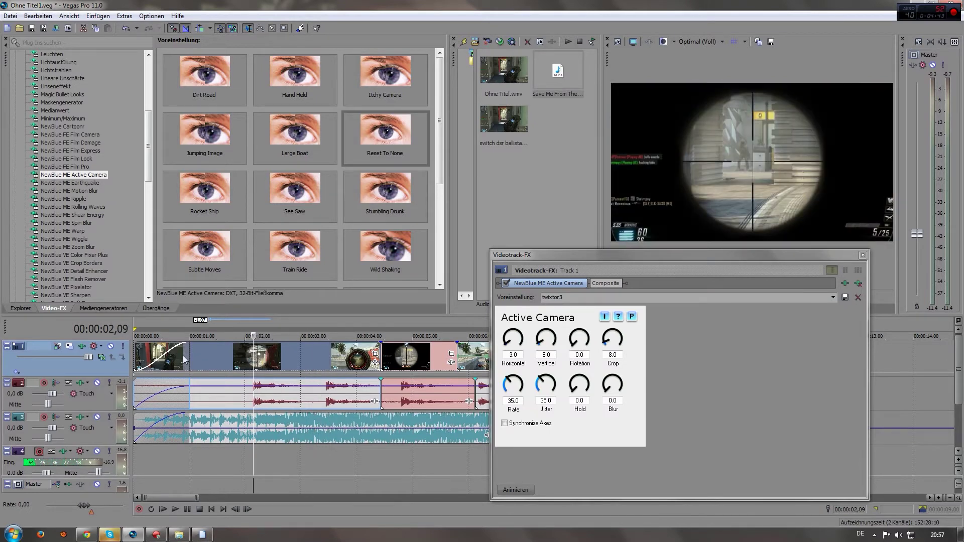
- Show the Active Camera effect's keyframe timeline in full and zoom it out
{"action": "left_click", "coordinate": [613, 356]}
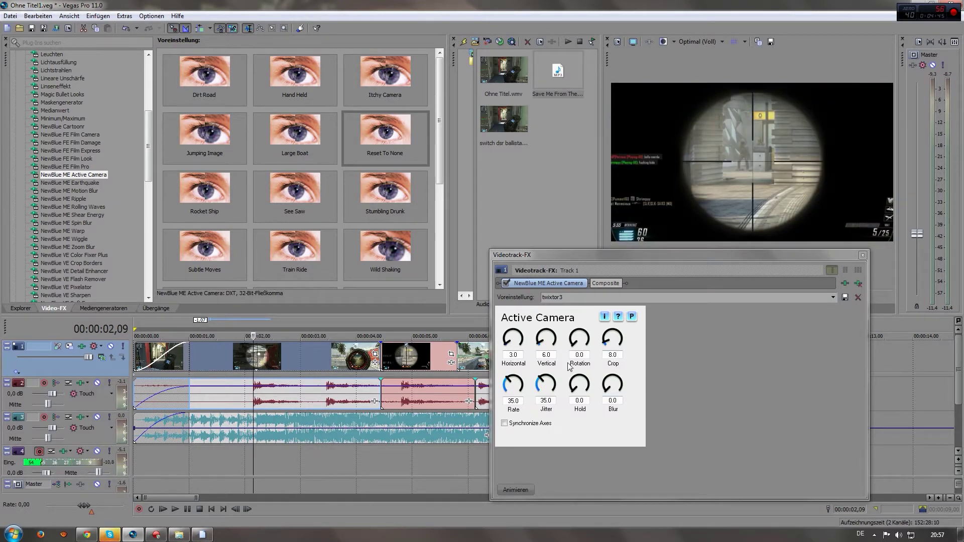
{"action": "left_click", "coordinate": [516, 490]}
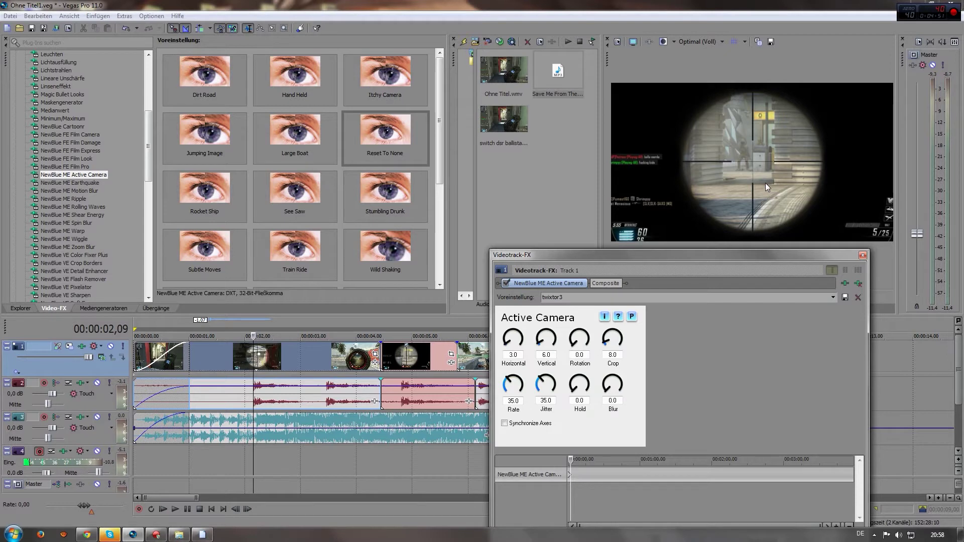
{"action": "left_click", "coordinate": [744, 175]}
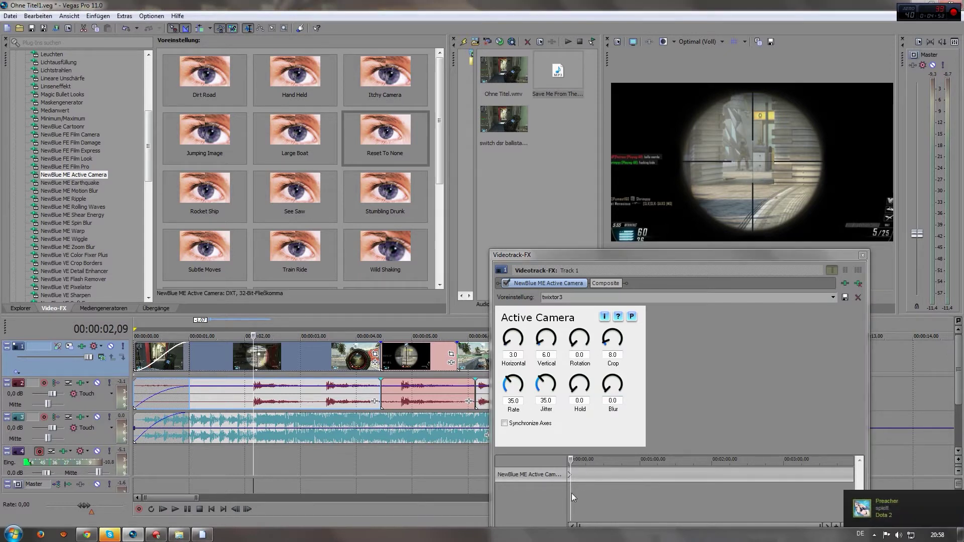
{"action": "left_click_drag", "start_coordinate": [712, 258], "coordinate": [596, 198]}
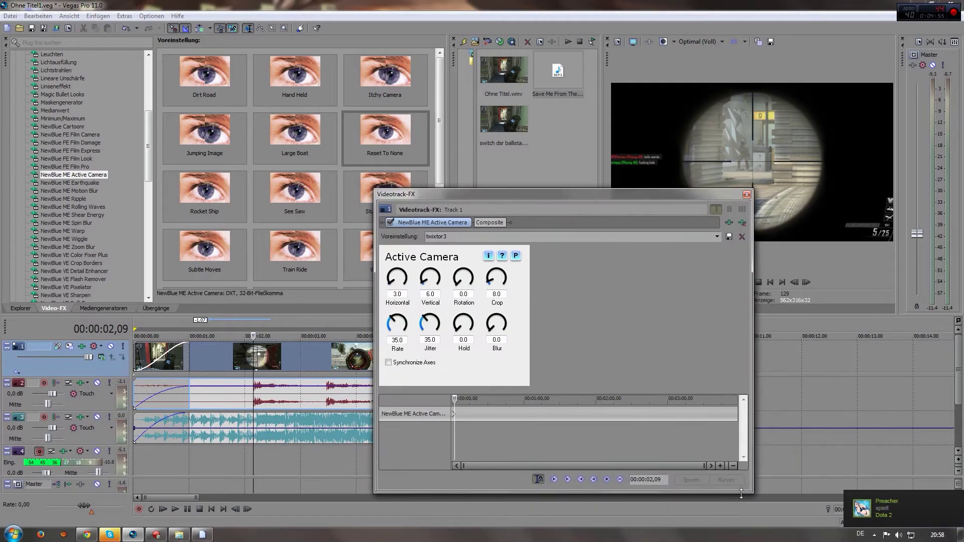
{"action": "left_click", "coordinate": [719, 465]}
{"action": "left_click_drag", "start_coordinate": [455, 415], "coordinate": [457, 414]}
{"action": "scroll", "coordinate": [456, 413], "scroll_direction": "up", "scroll_amount": 5}
{"action": "scroll", "coordinate": [557, 413], "scroll_direction": "down", "scroll_amount": 2}
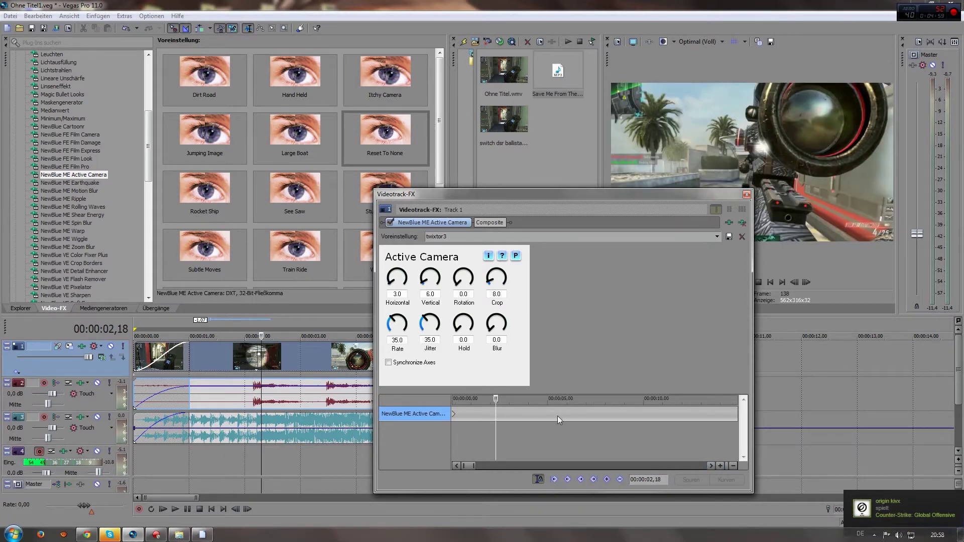
- Set the playhead to 00:00:02,09 and move the effects window clear of the preview and the shot on the timeline
{"action": "left_click", "coordinate": [255, 366]}
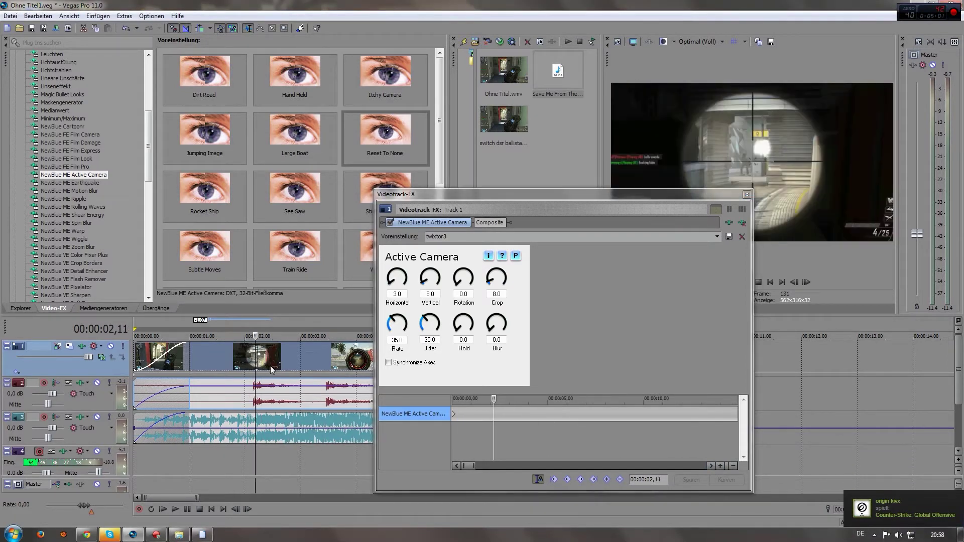
{"action": "scroll", "coordinate": [259, 367], "scroll_direction": "up", "scroll_amount": 2}
{"action": "left_click", "coordinate": [478, 193]}
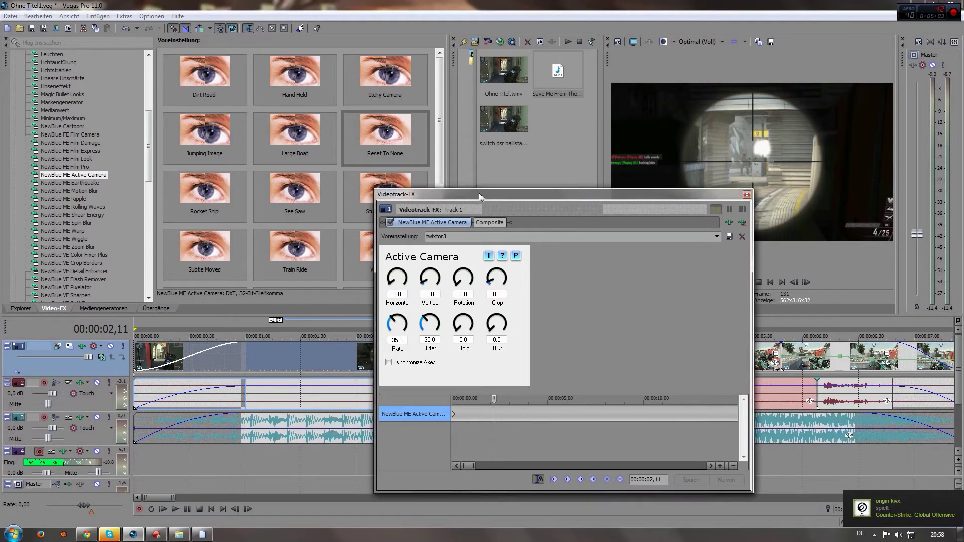
{"action": "left_click_drag", "start_coordinate": [478, 193], "coordinate": [584, 198]}
{"action": "left_click", "coordinate": [372, 364]}
{"action": "scroll", "coordinate": [373, 364], "scroll_direction": "up", "scroll_amount": 2}
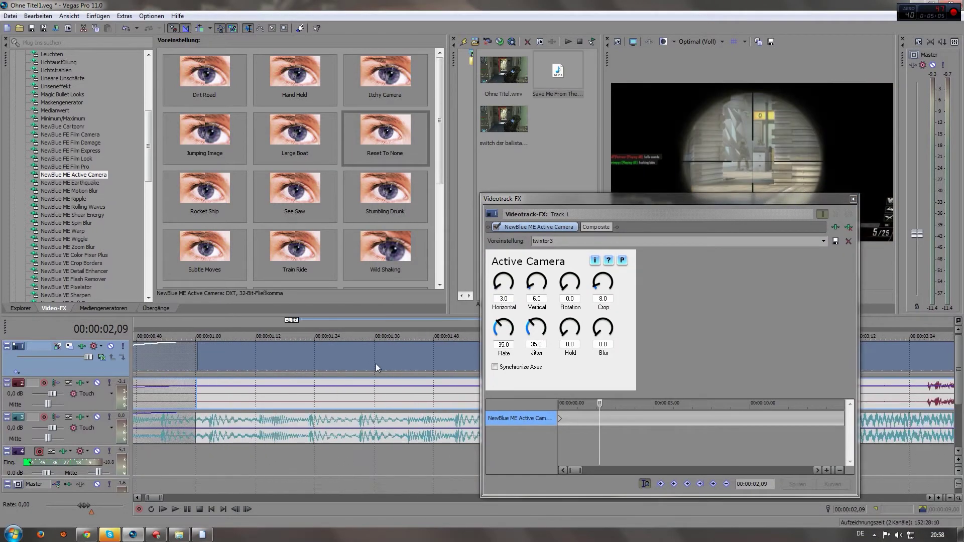
{"action": "scroll", "coordinate": [376, 363], "scroll_direction": "down", "scroll_amount": 2}
{"action": "left_click_drag", "start_coordinate": [647, 199], "coordinate": [715, 204]}
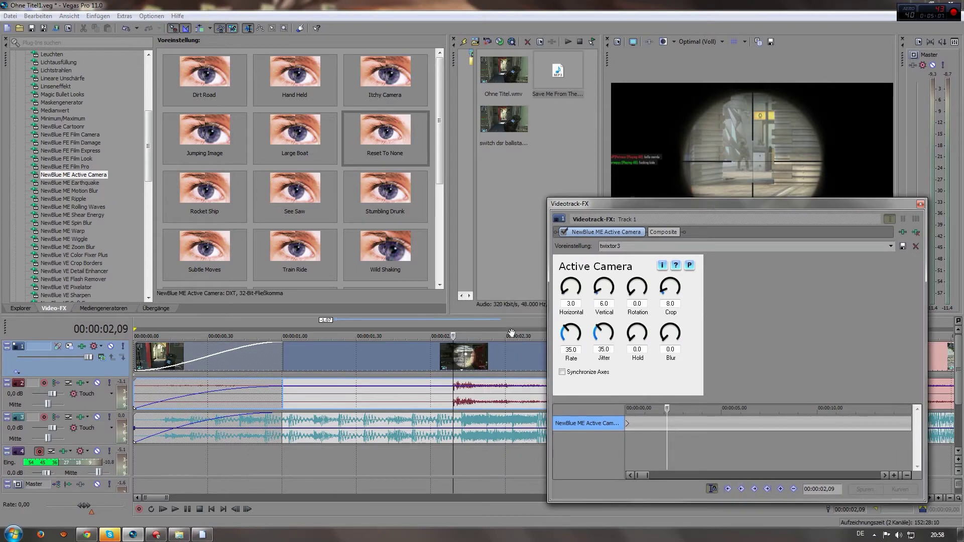
{"action": "scroll", "coordinate": [453, 356], "scroll_direction": "up", "scroll_amount": 2}
{"action": "left_click_drag", "start_coordinate": [691, 211], "coordinate": [202, 175]}
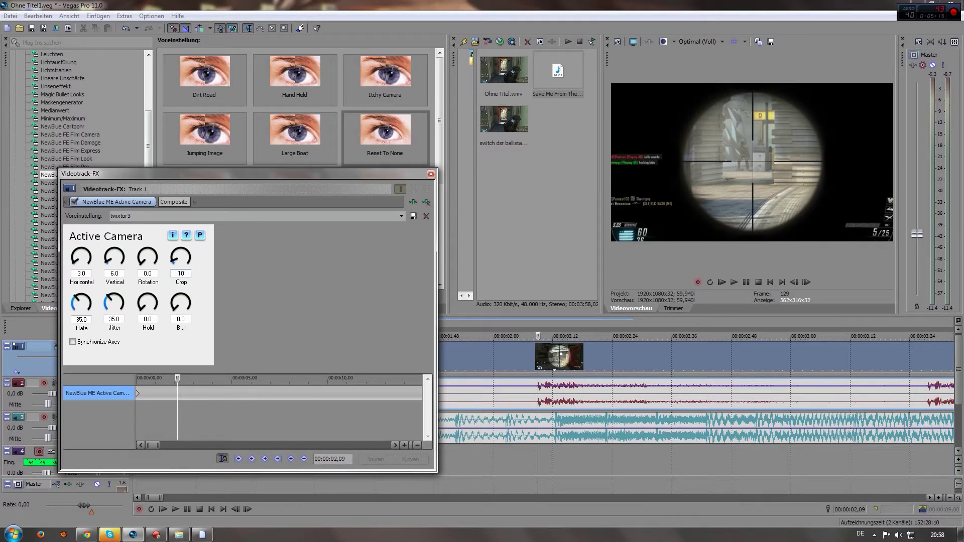
- Try Crop values of 10 and 2 for the Active Camera effect at 00:00:02,09, ending with 8
{"action": "key", "text": "Return"}
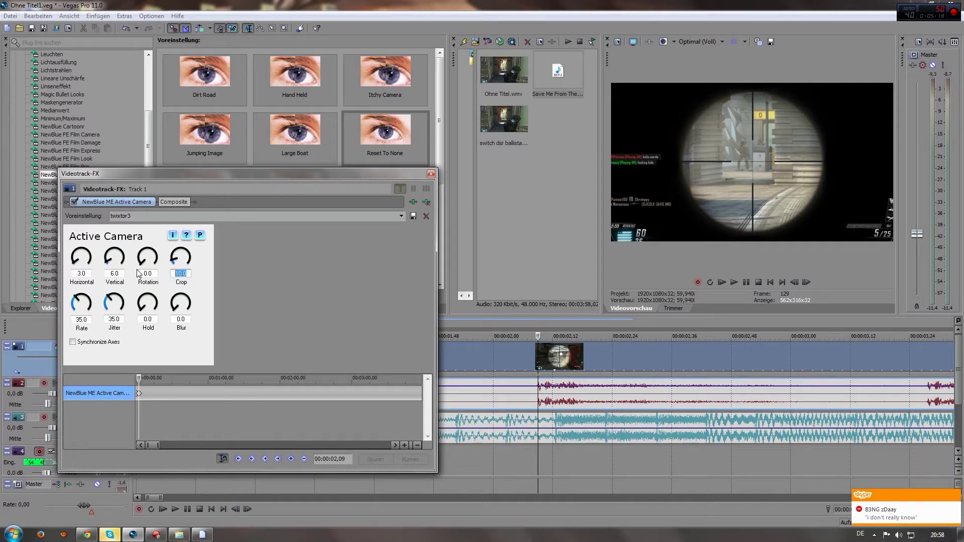
{"action": "key", "text": "Return"}
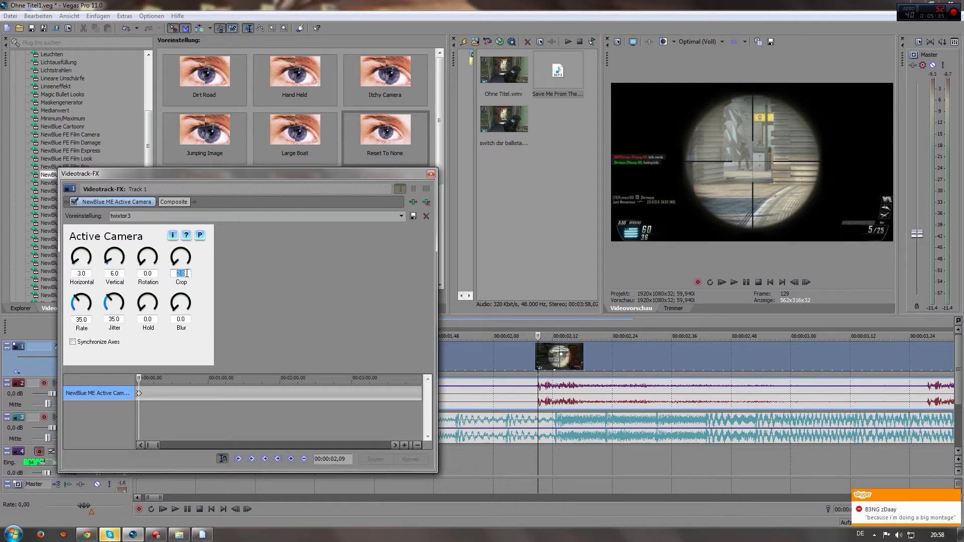
{"action": "key", "text": "Return"}
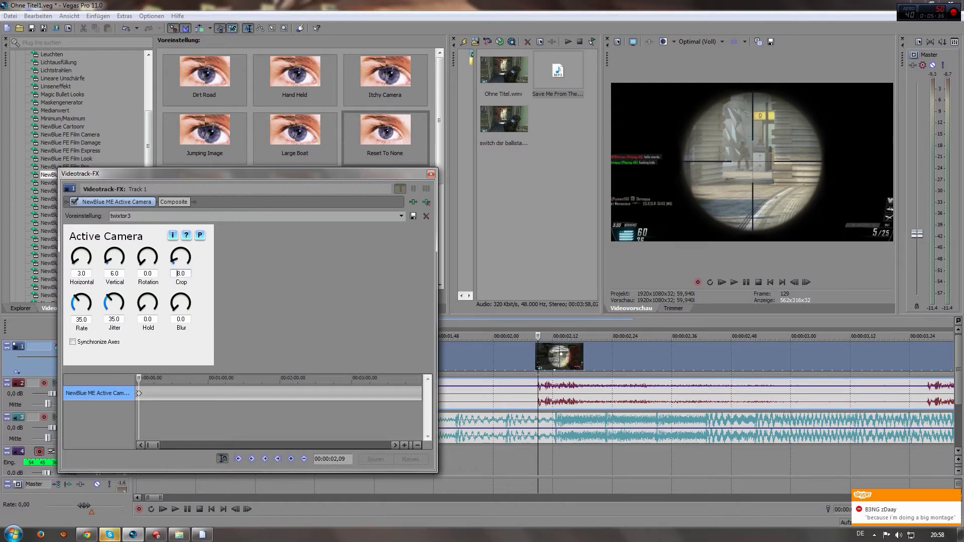
{"action": "left_click", "coordinate": [185, 272]}
- Advance the playhead frame by frame to 00:00:02,13 and set Active Camera's Crop to 25
{"action": "left_click", "coordinate": [542, 366]}
{"action": "left_click", "coordinate": [539, 365]}
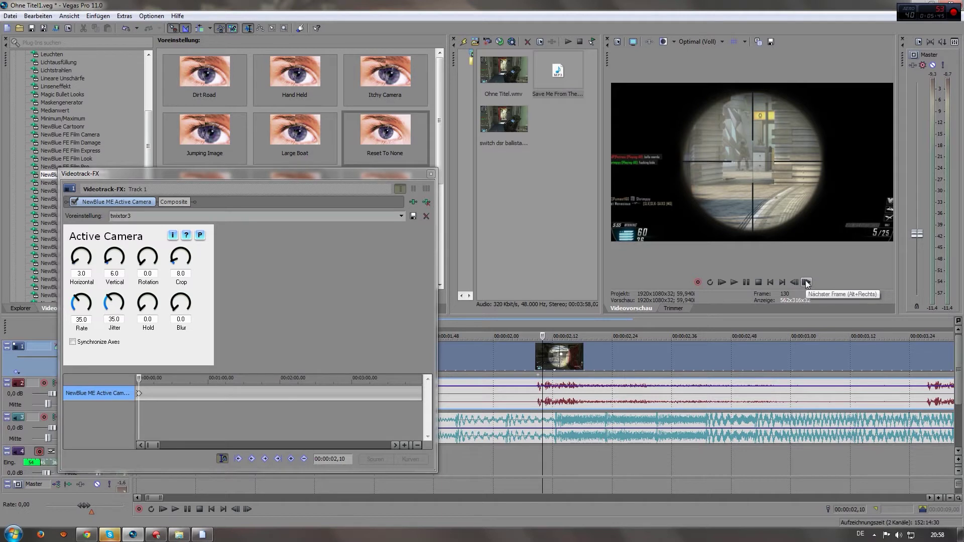
{"action": "left_click", "coordinate": [805, 282]}
{"action": "left_click", "coordinate": [805, 282]}
{"action": "double_click", "coordinate": [805, 281]}
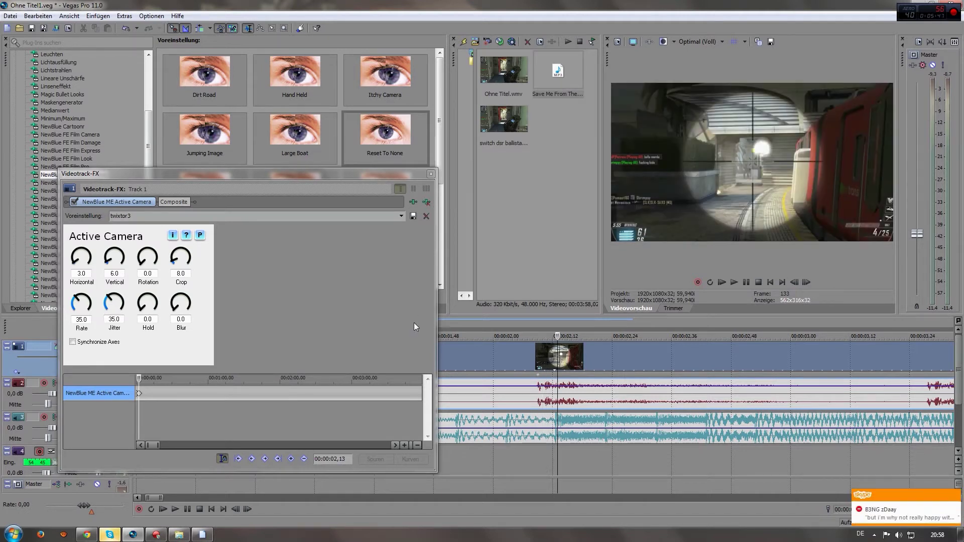
{"action": "left_click", "coordinate": [188, 275]}
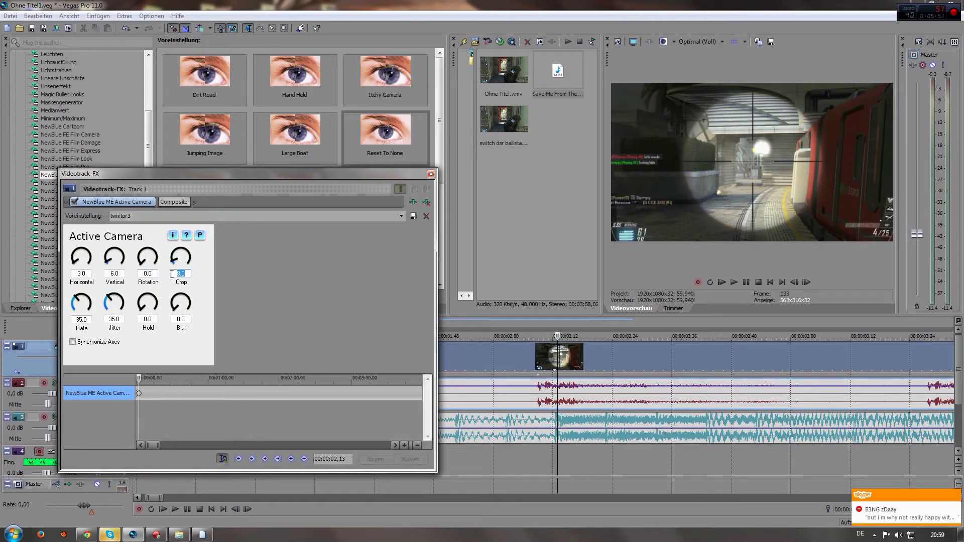
{"action": "key", "text": "BackSpace"}
{"action": "key", "text": "BackSpace"}
{"action": "key", "text": "BackSpace"}
{"action": "type", "text": "25"}
{"action": "key", "text": "Return"}
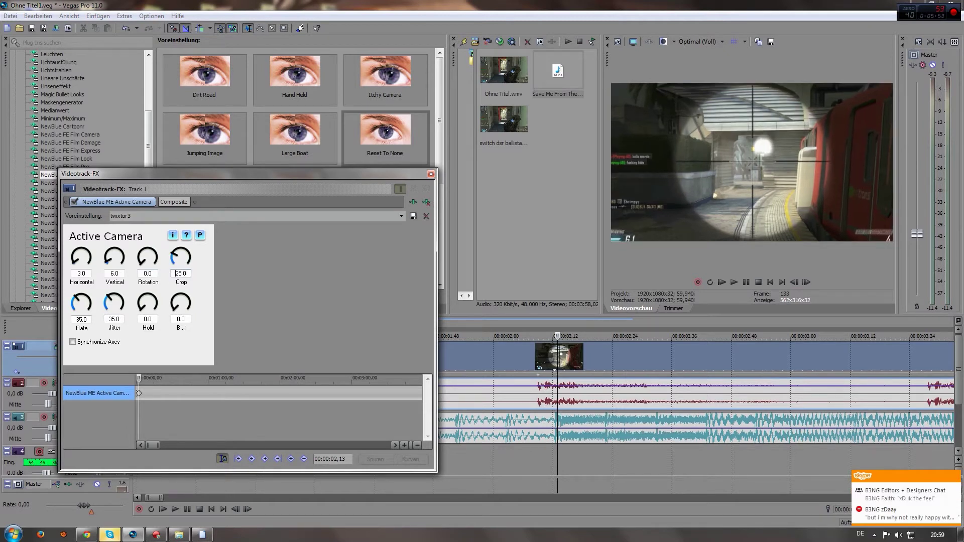
- Scrub through the first shot around 00:00:02,10 to review the keyframed Active Camera crop
{"action": "left_click", "coordinate": [539, 353]}
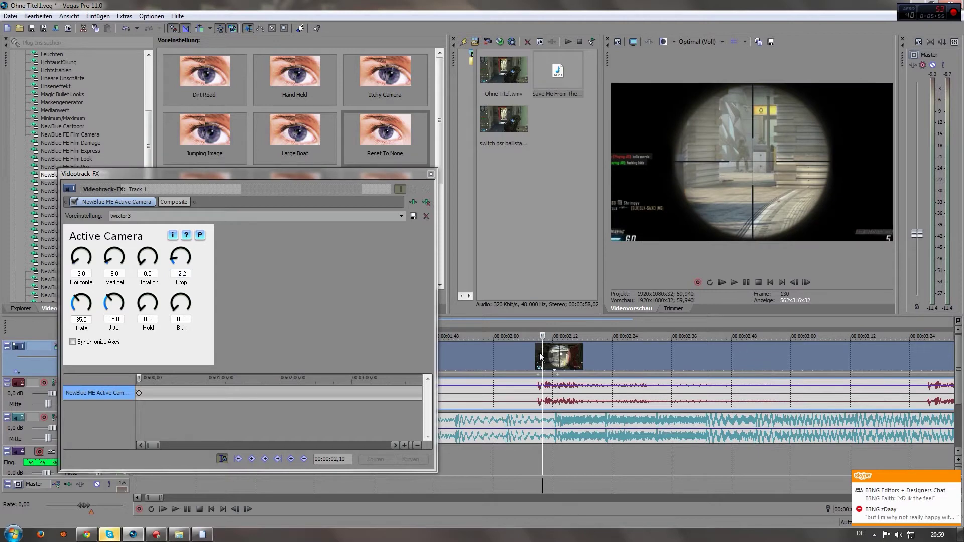
{"action": "left_click_drag", "start_coordinate": [539, 354], "coordinate": [722, 353]}
{"action": "left_click", "coordinate": [534, 355]}
{"action": "left_click_drag", "start_coordinate": [532, 353], "coordinate": [726, 351]}
{"action": "scroll", "coordinate": [696, 363], "scroll_direction": "down", "scroll_amount": 2}
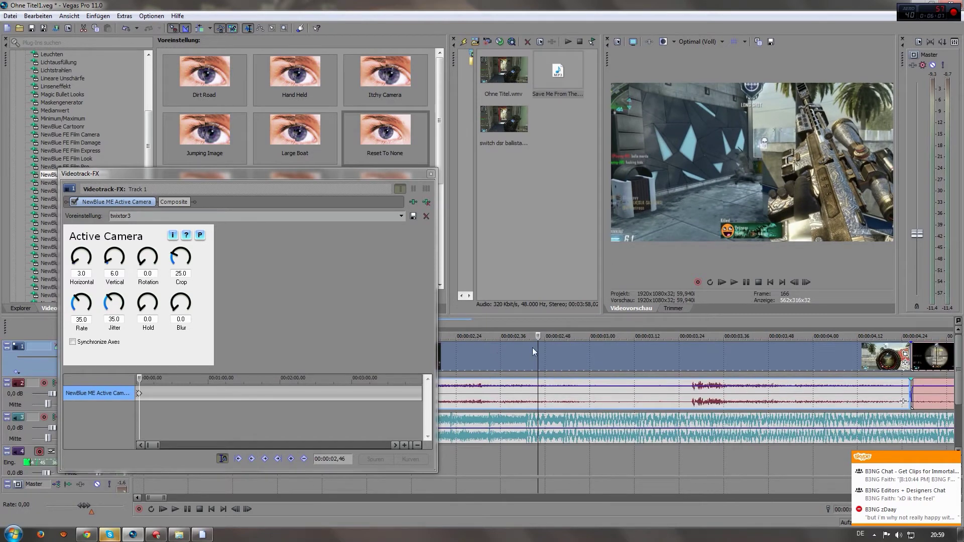
- Set the playhead to 00:00:03,31, just past the second shot, and add an Active Camera keyframe there
{"action": "left_click_drag", "start_coordinate": [538, 348], "coordinate": [701, 402]}
{"action": "left_click", "coordinate": [700, 398]}
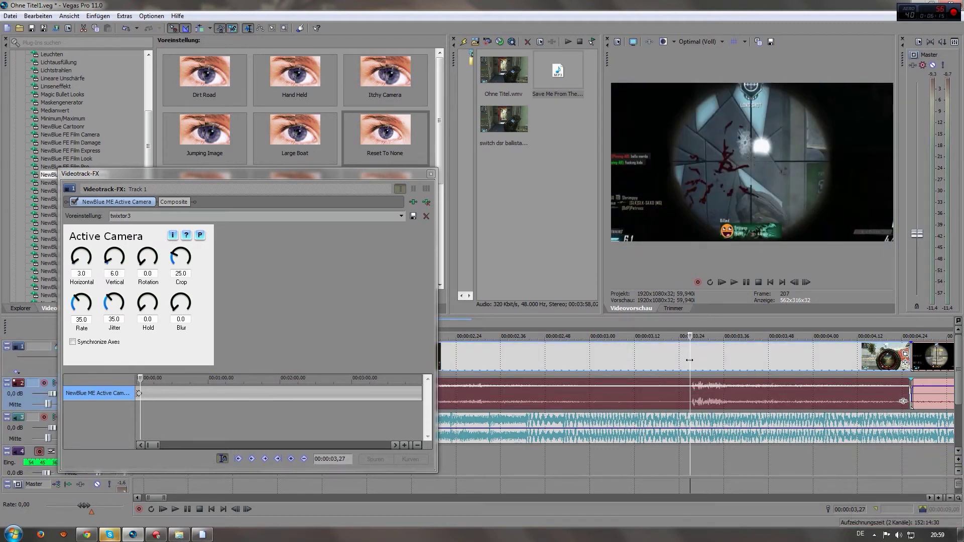
{"action": "mouse_move", "coordinate": [689, 380]}
{"action": "left_mouse_down"}
{"action": "mouse_move", "coordinate": [636, 372]}
{"action": "mouse_move", "coordinate": [705, 371]}
{"action": "left_mouse_up"}
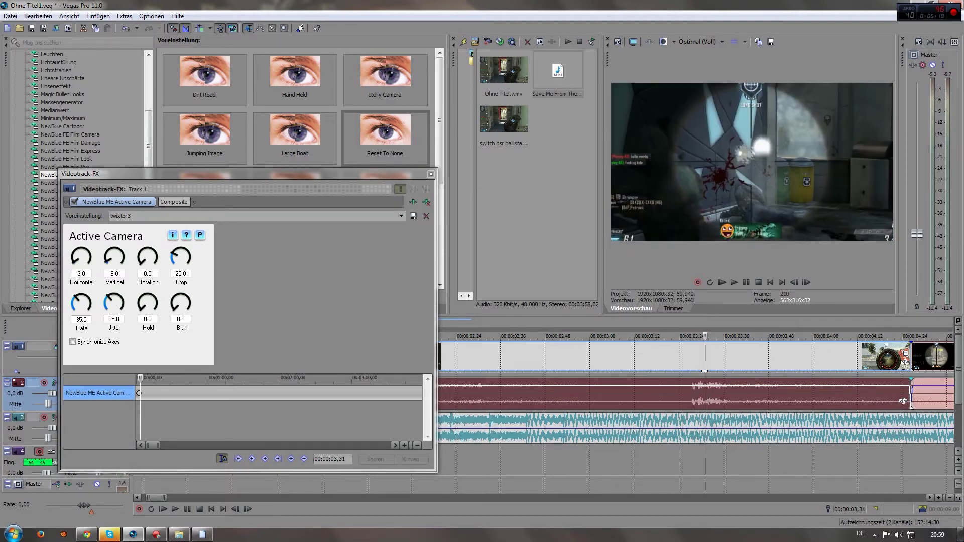
{"action": "left_click", "coordinate": [292, 459]}
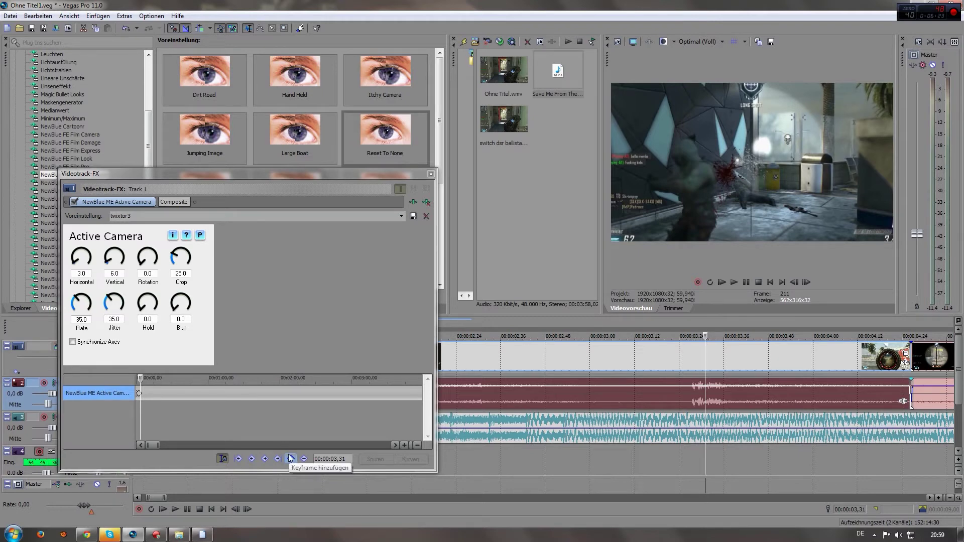
- Add Active Camera keyframes at the following shots, at 00:00:04,51 and 00:00:06,14
{"action": "left_click", "coordinate": [787, 358]}
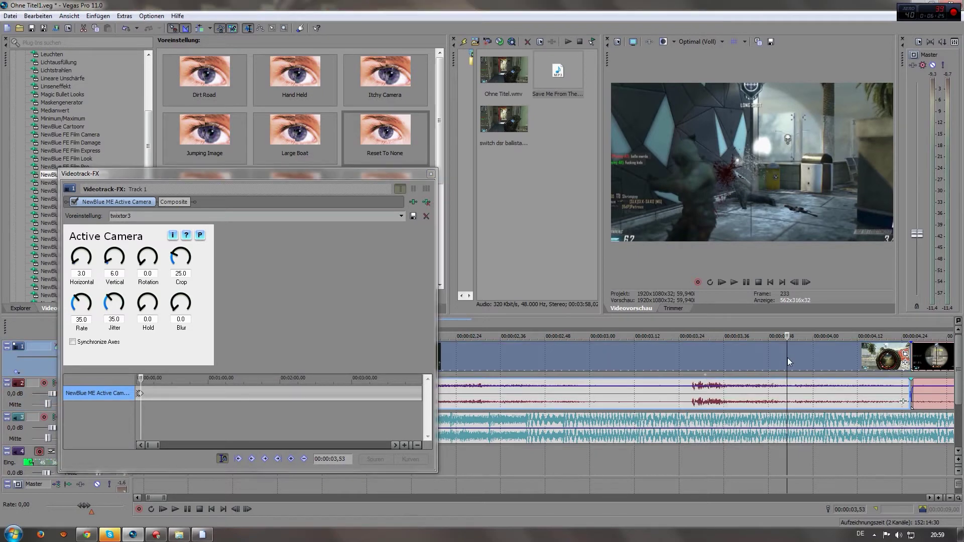
{"action": "scroll", "coordinate": [788, 357], "scroll_direction": "down", "scroll_amount": 1}
{"action": "left_click", "coordinate": [681, 360]}
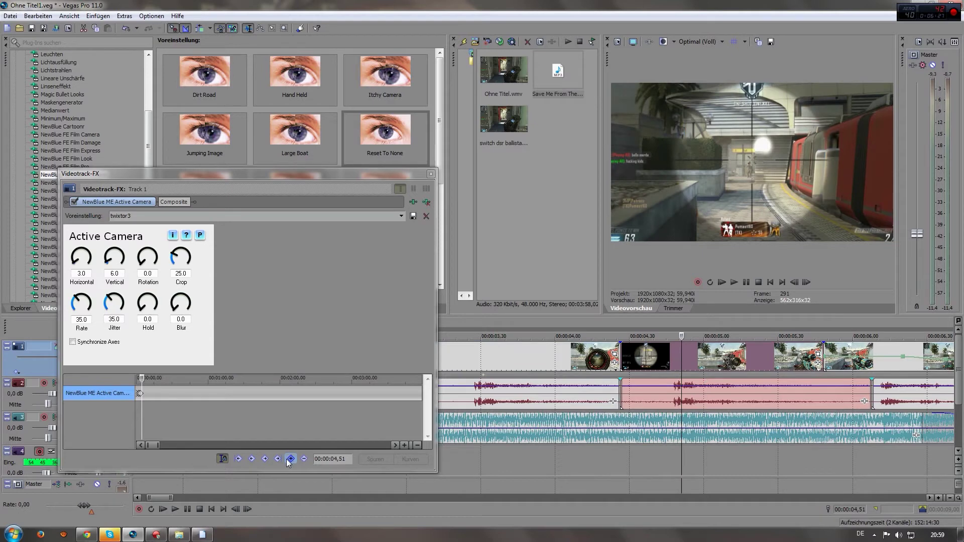
{"action": "left_click", "coordinate": [887, 369]}
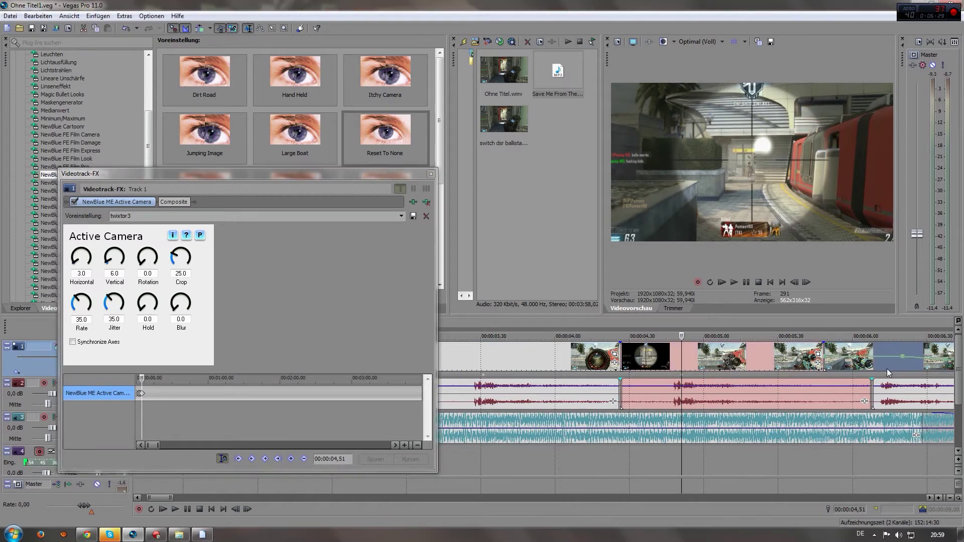
{"action": "left_click", "coordinate": [291, 459]}
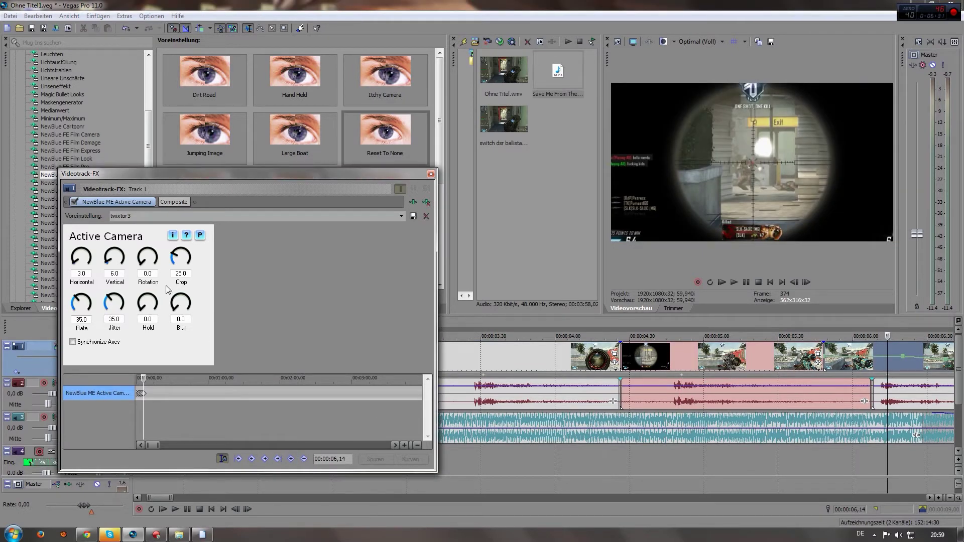
- Raise Active Camera's Horizontal to 34.8, Vertical to 32.4, Rate to 69.2 and Jitter to 65.9 at 00:00:06,14
{"action": "left_click_drag", "start_coordinate": [142, 262], "coordinate": [135, 271]}
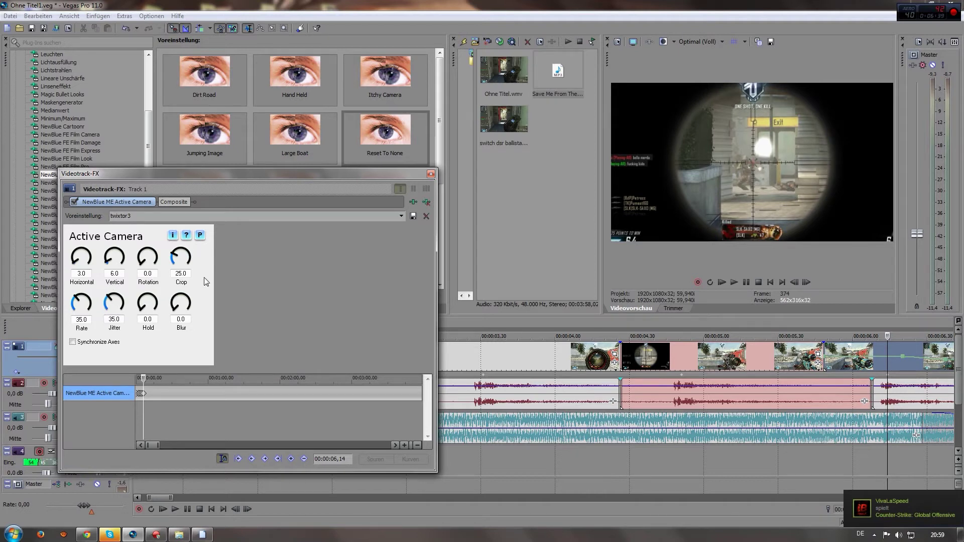
{"action": "left_click", "coordinate": [883, 355]}
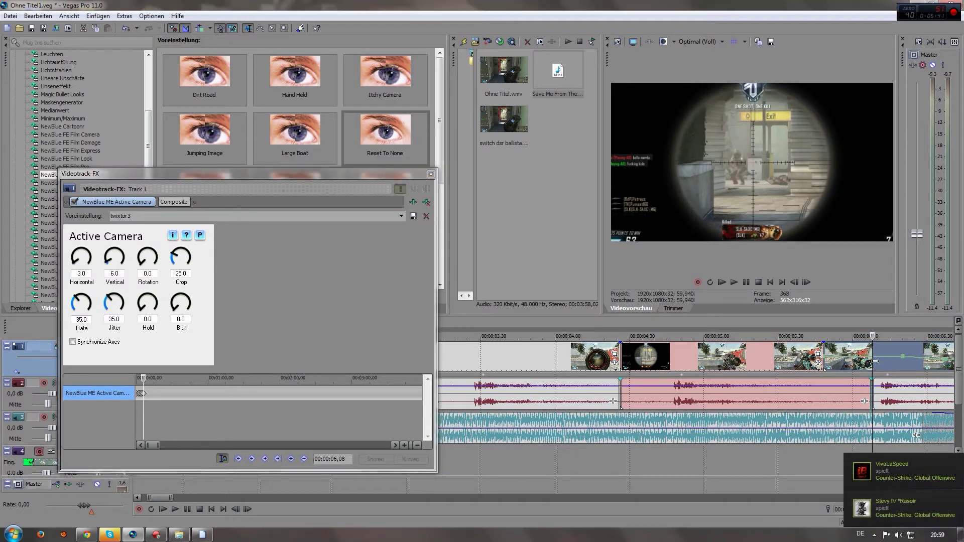
{"action": "left_click", "coordinate": [888, 355]}
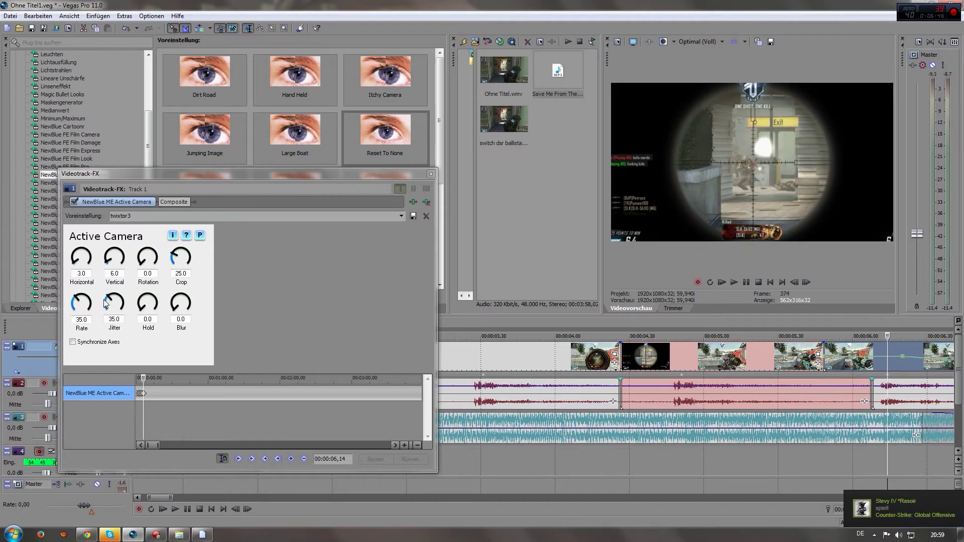
{"action": "left_click", "coordinate": [88, 298]}
{"action": "left_click_drag", "start_coordinate": [114, 303], "coordinate": [117, 299]}
{"action": "left_click_drag", "start_coordinate": [80, 257], "coordinate": [116, 260]}
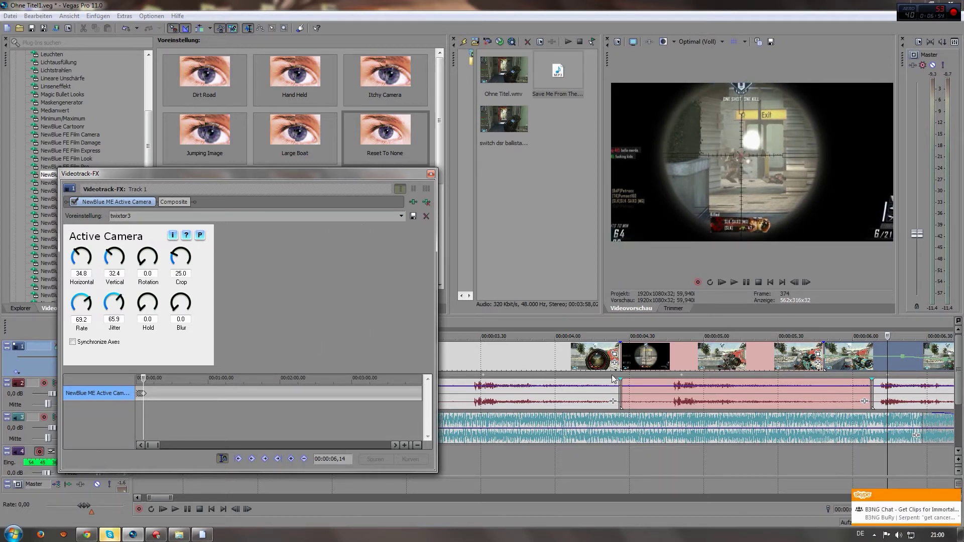
- Delete the Active Camera keyframe at 00:00:06,14 and add it again with the current effect settings
{"action": "right_click", "coordinate": [887, 375]}
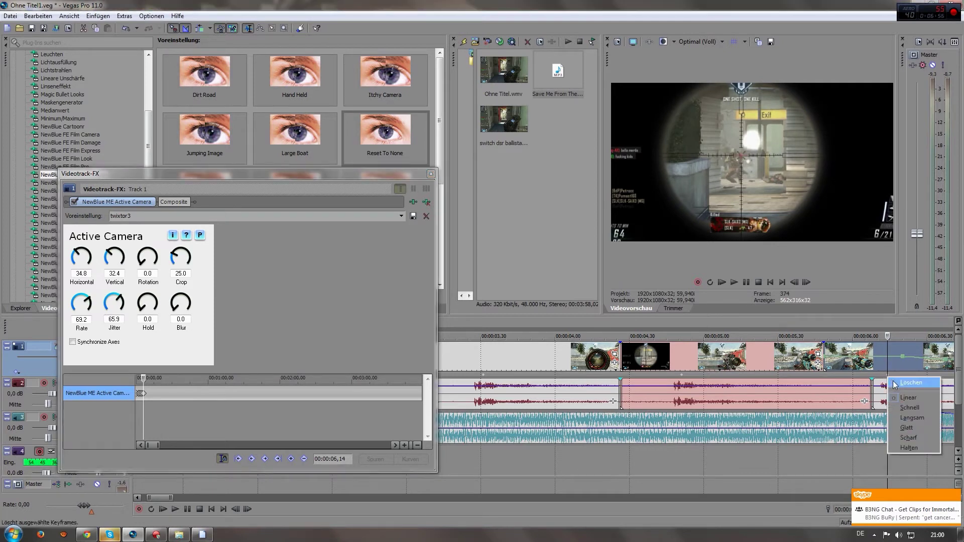
{"action": "left_click", "coordinate": [892, 381]}
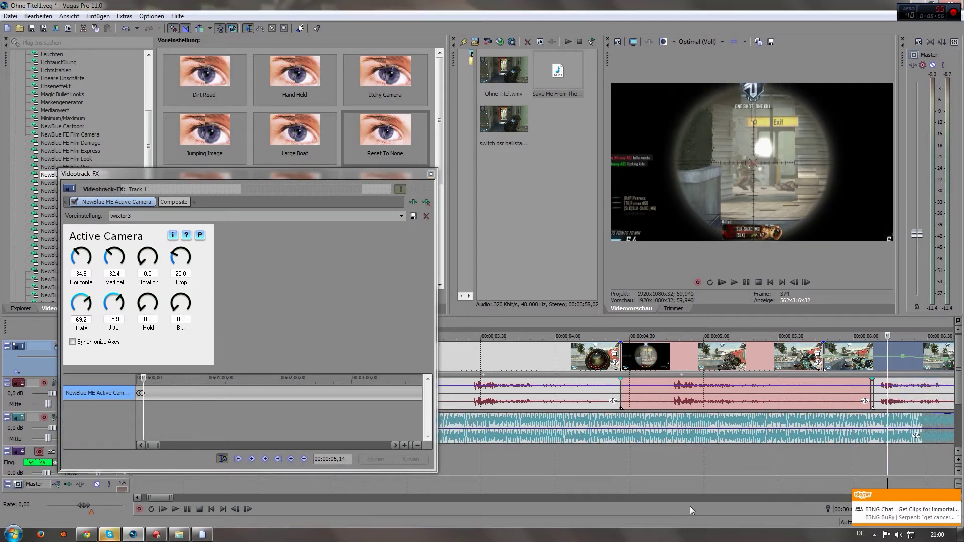
{"action": "left_click", "coordinate": [291, 459]}
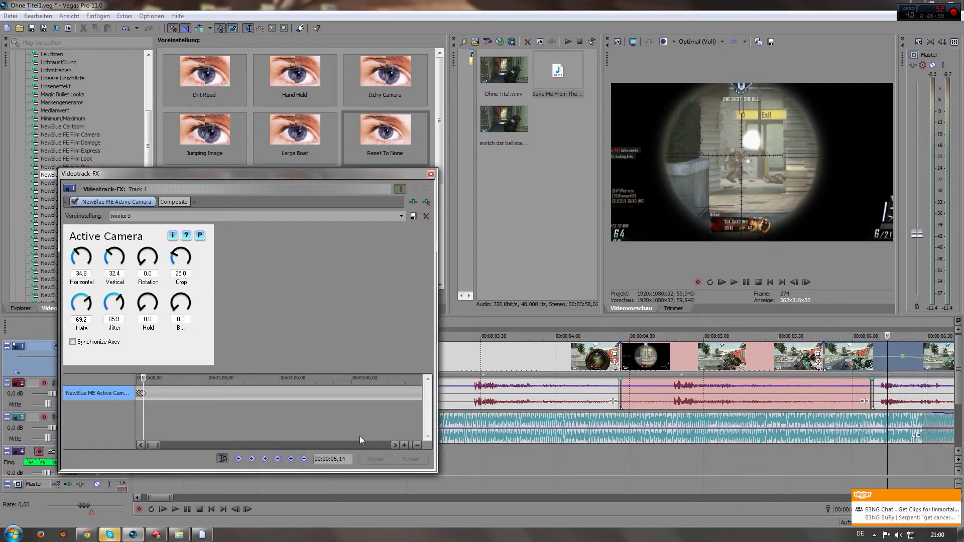
- Move the playhead to 00:00:06,12, just before the last shot's keyframe, and set Active Camera's Crop to 8
{"action": "left_click", "coordinate": [877, 364]}
{"action": "left_click", "coordinate": [472, 354]}
{"action": "left_click_drag", "start_coordinate": [471, 354], "coordinate": [883, 360]}
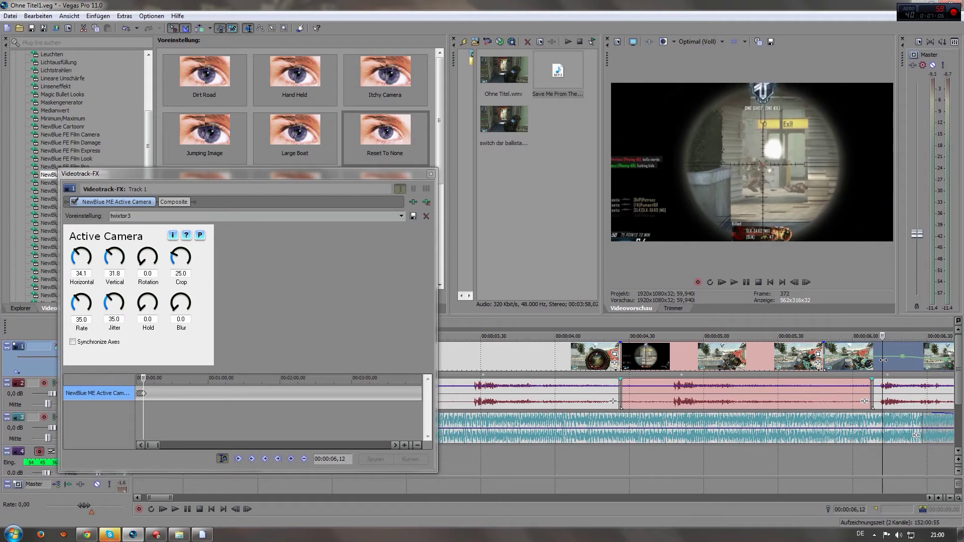
{"action": "left_click", "coordinate": [193, 275]}
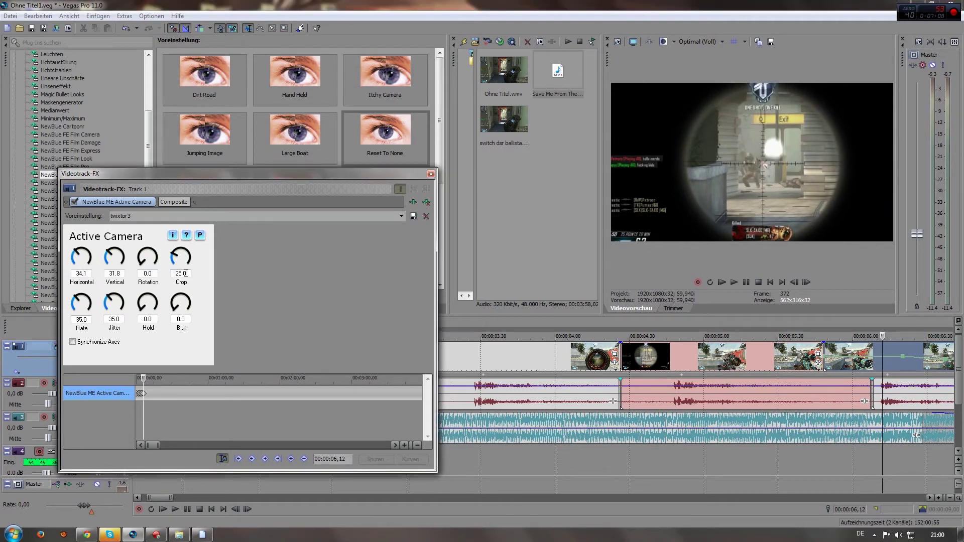
{"action": "type", "text": "8"}
{"action": "key", "text": "Return"}
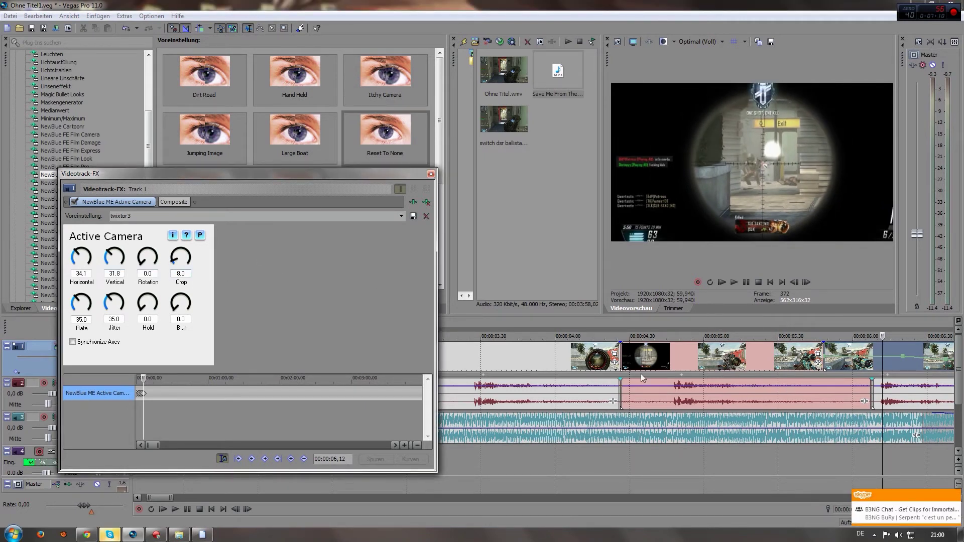
- Set Active Camera's Crop to 10 just before the other shots' keyframes, at 00:00:04,47 and 00:00:03,28
{"action": "left_click", "coordinate": [671, 360]}
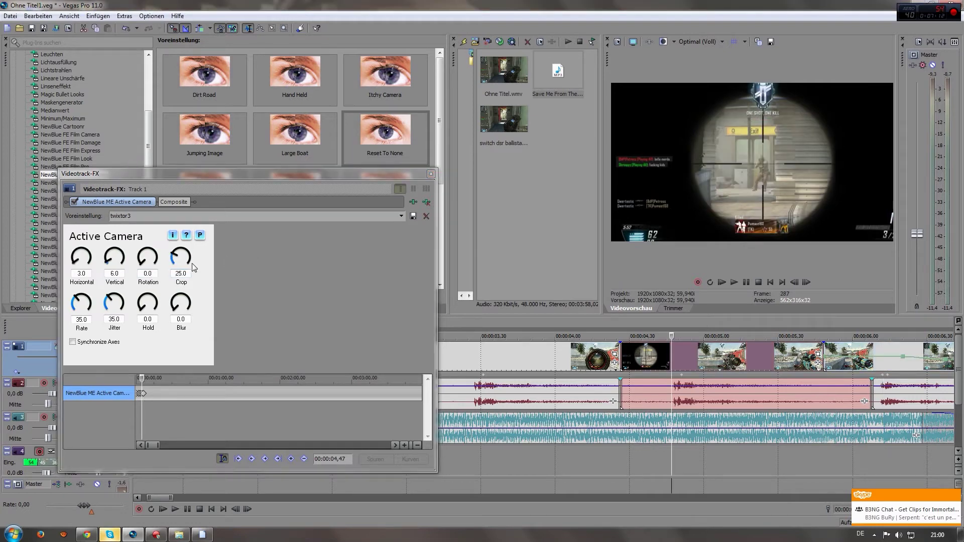
{"action": "left_click", "coordinate": [76, 260]}
{"action": "type", "text": "10"}
{"action": "key", "text": "Return"}
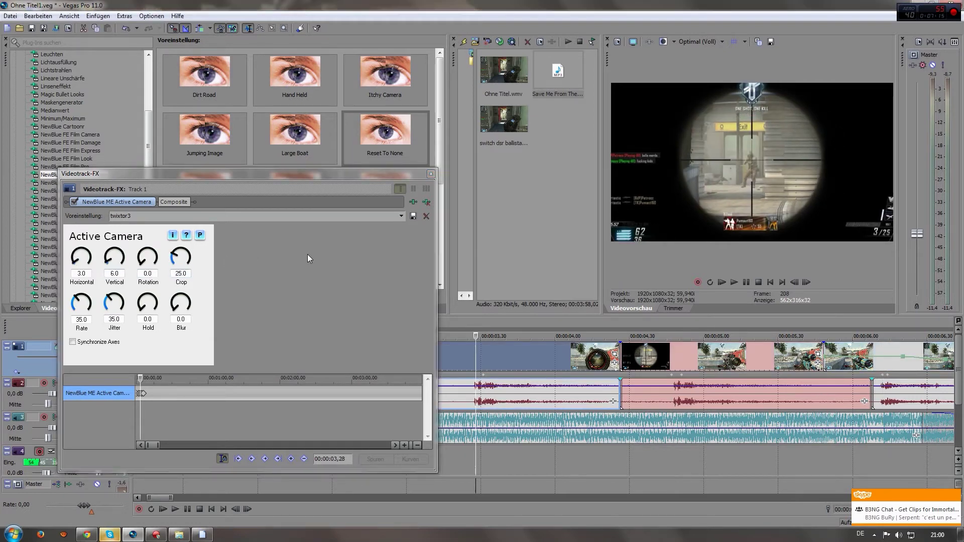
{"action": "left_click", "coordinate": [189, 273]}
{"action": "type", "text": "10.0"}
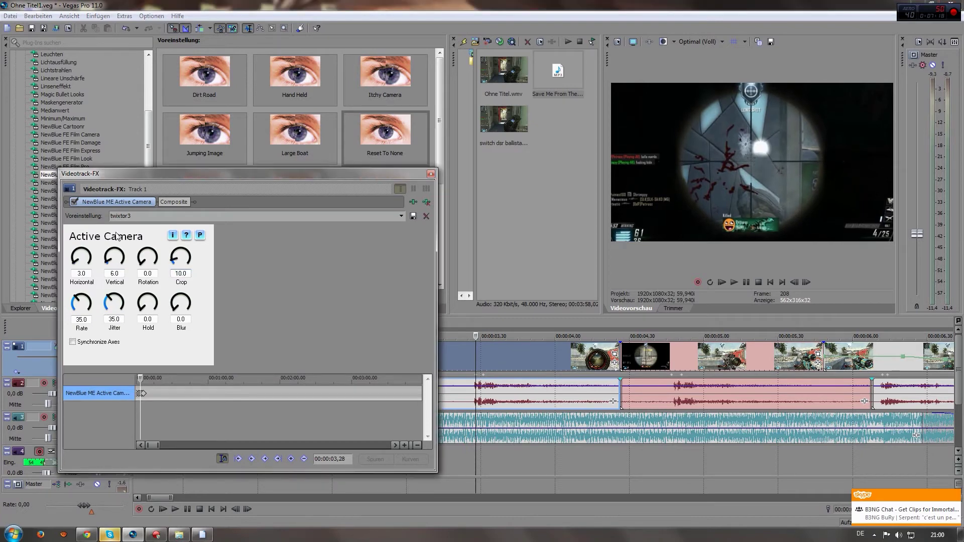
- Set Active Camera's Crop to 15 at the end of the edit, at 00:00:07,28, and close the track's effects window
{"action": "left_click", "coordinate": [903, 372]}
{"action": "scroll", "coordinate": [903, 373], "scroll_direction": "down", "scroll_amount": 3}
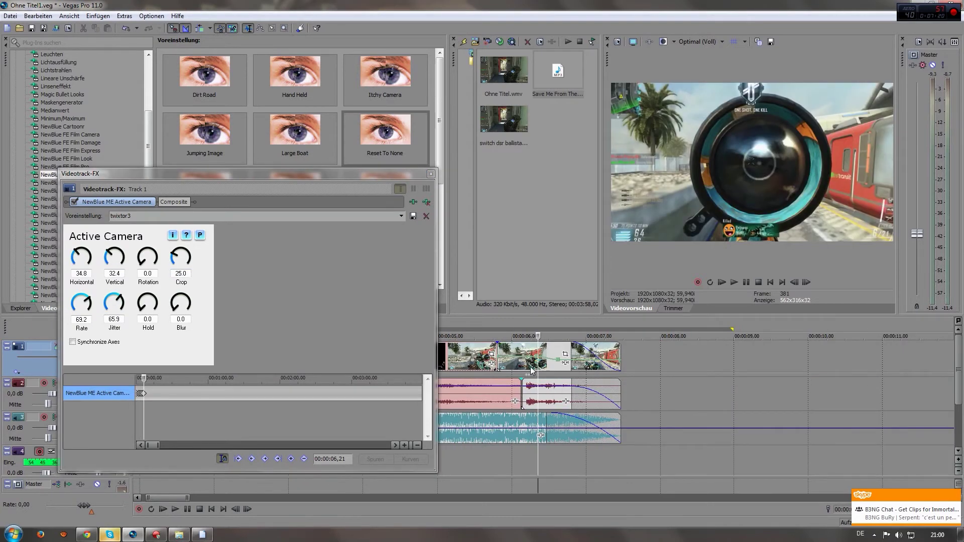
{"action": "left_click_drag", "start_coordinate": [547, 363], "coordinate": [522, 350]}
{"action": "key", "text": "space"}
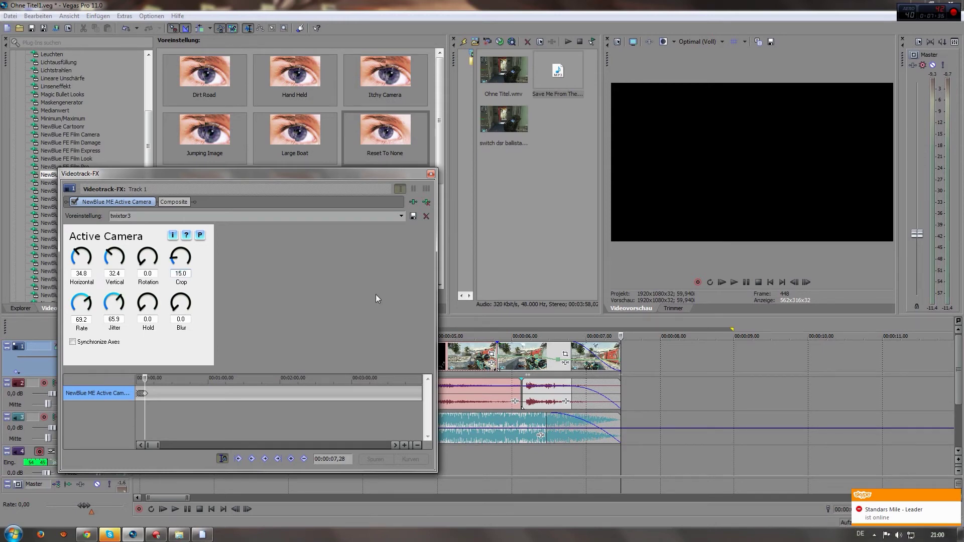
{"action": "left_click", "coordinate": [431, 174]}
- Play the edit from 00:00:01,32 through the last shot to check the keyframed shakes
{"action": "scroll", "coordinate": [315, 378], "scroll_direction": "down", "scroll_amount": 1}
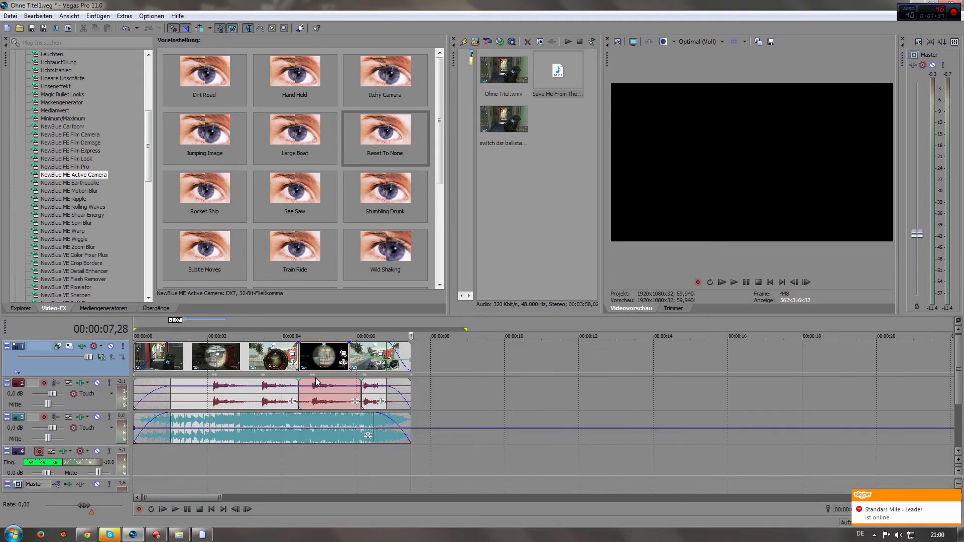
{"action": "left_click", "coordinate": [189, 363]}
{"action": "scroll", "coordinate": [188, 366], "scroll_direction": "up", "scroll_amount": 1}
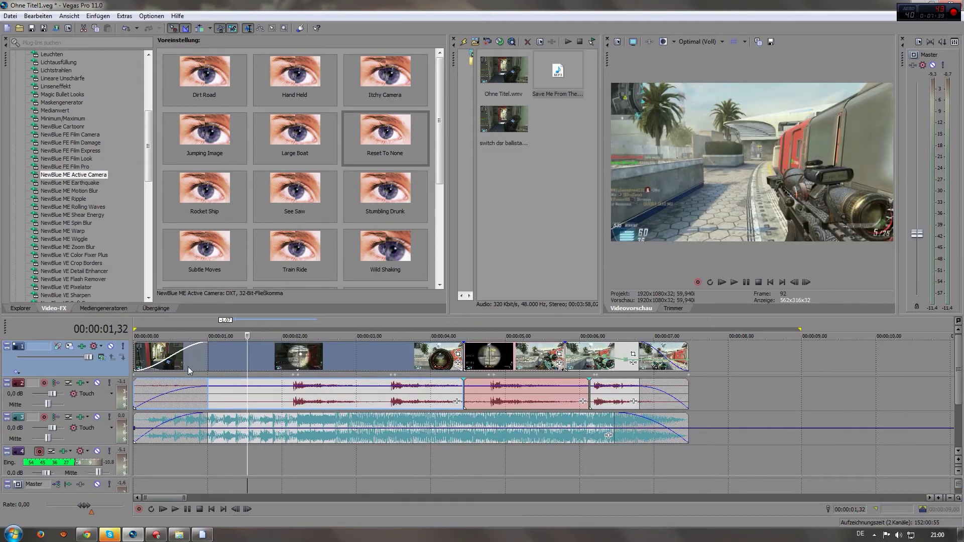
{"action": "left_click", "coordinate": [742, 284]}
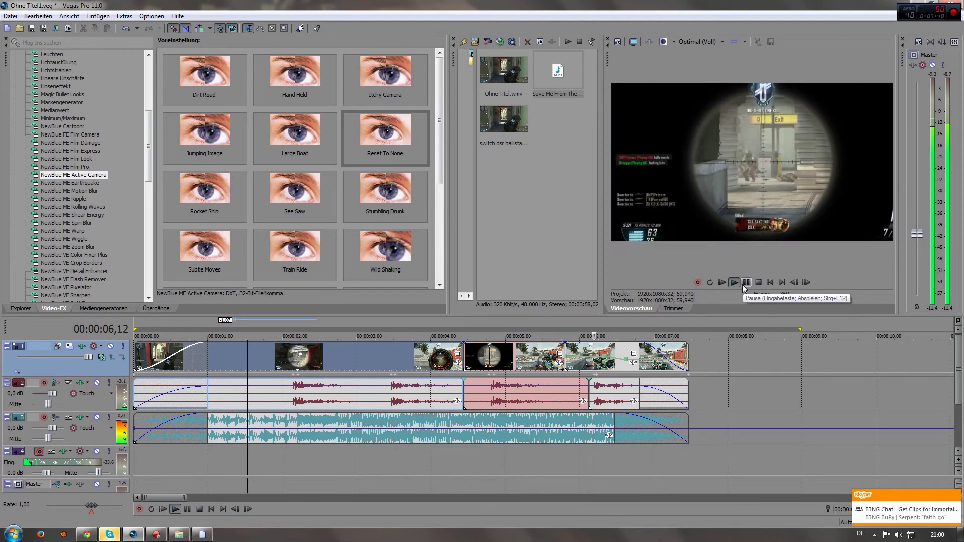
{"action": "left_click", "coordinate": [742, 284]}
- Set the playhead to the last shot's keyframe at 00:00:06,14 and reopen the video track's effects
{"action": "scroll", "coordinate": [582, 368], "scroll_direction": "up", "scroll_amount": 2}
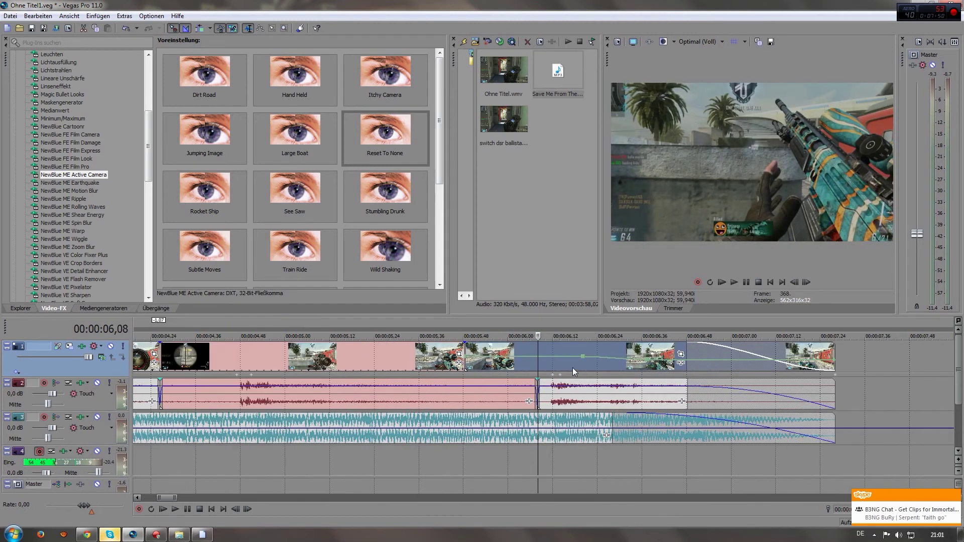
{"action": "scroll", "coordinate": [583, 368], "scroll_direction": "up", "scroll_amount": 1}
{"action": "left_click_drag", "start_coordinate": [537, 369], "coordinate": [561, 368]}
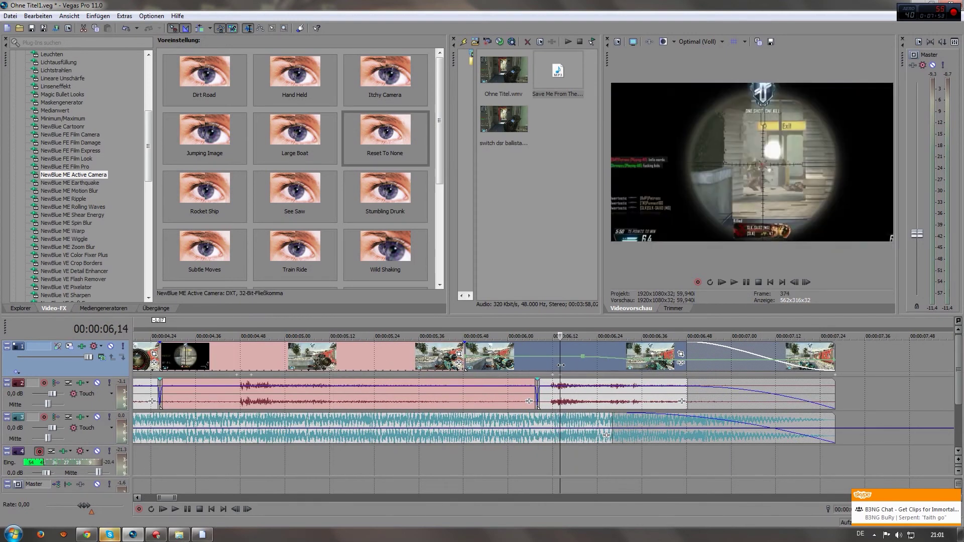
{"action": "left_click", "coordinate": [82, 347]}
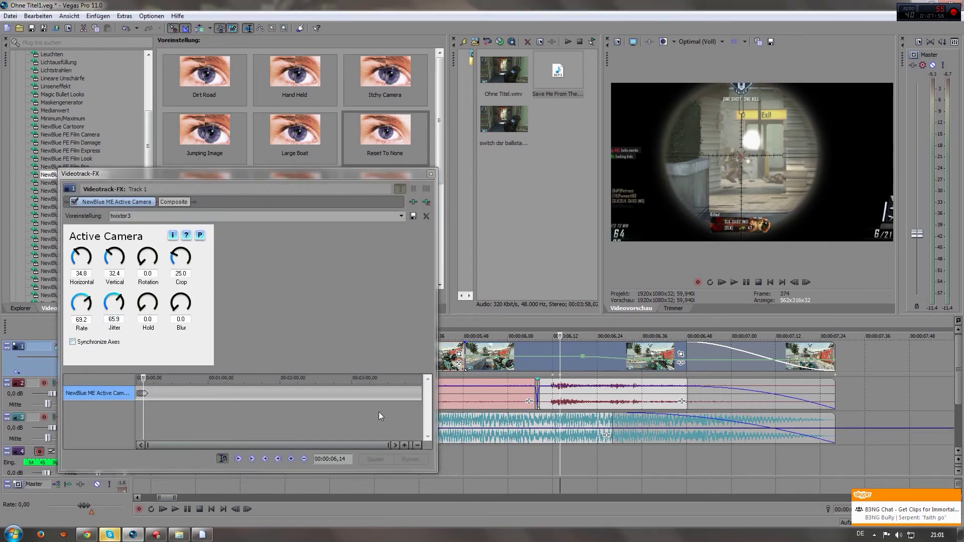
{"action": "scroll", "coordinate": [301, 402], "scroll_direction": "up", "scroll_amount": 5}
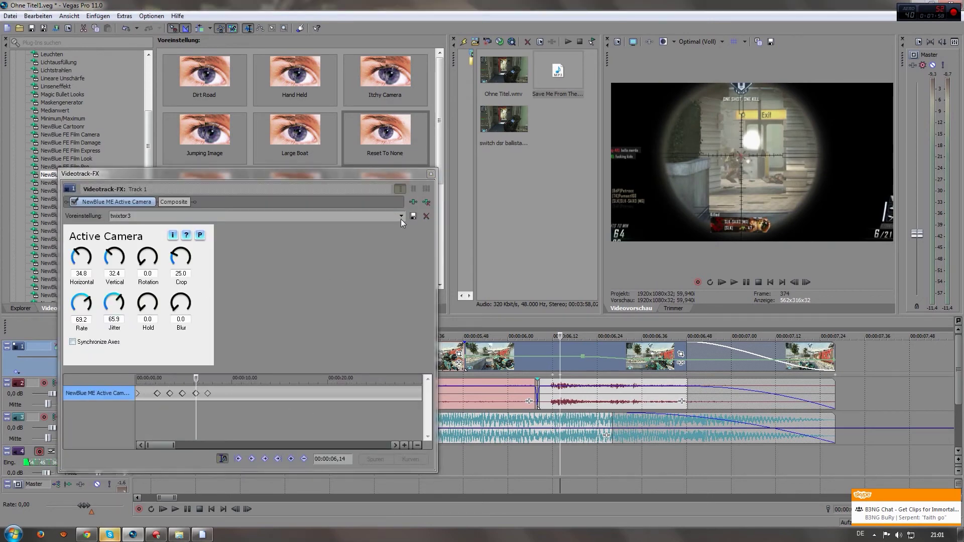
- Reapply the twixtor3 preset to the Active Camera keyframe at 00:00:06,14 and set its Crop to 25
{"action": "left_click", "coordinate": [400, 216]}
{"action": "left_click", "coordinate": [130, 349]}
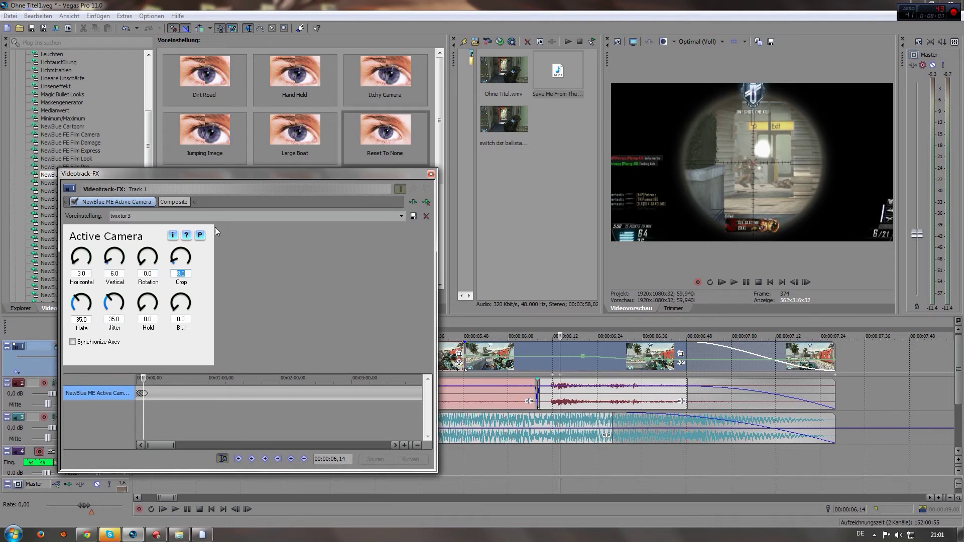
{"action": "left_click", "coordinate": [401, 215]}
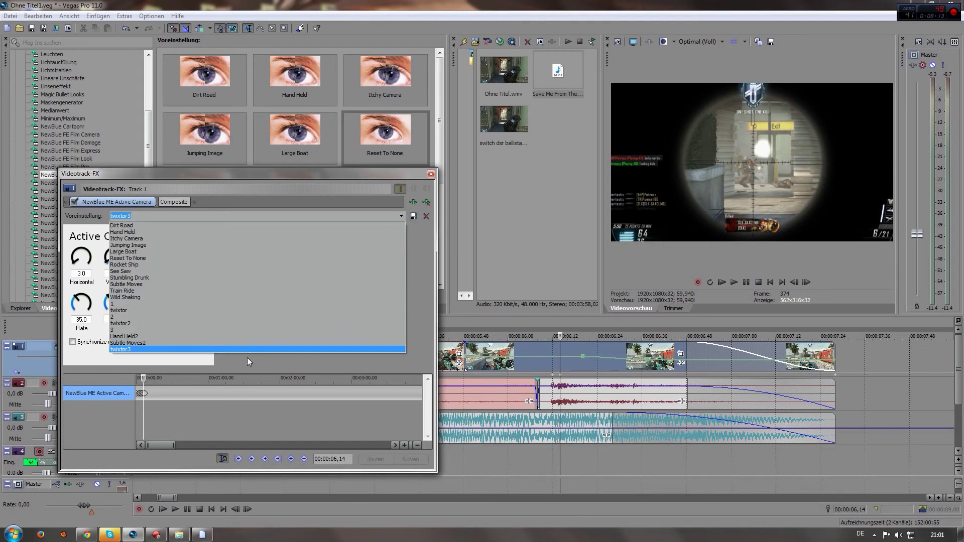
{"action": "left_click", "coordinate": [277, 351]}
{"action": "scroll", "coordinate": [263, 410], "scroll_direction": "up", "scroll_amount": 6}
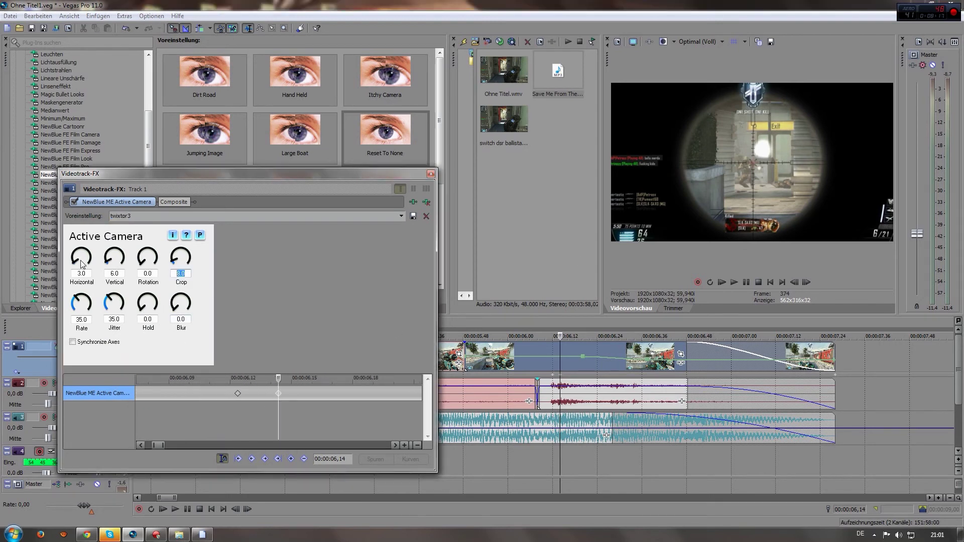
{"action": "type", "text": "25"}
{"action": "key", "text": "Return"}
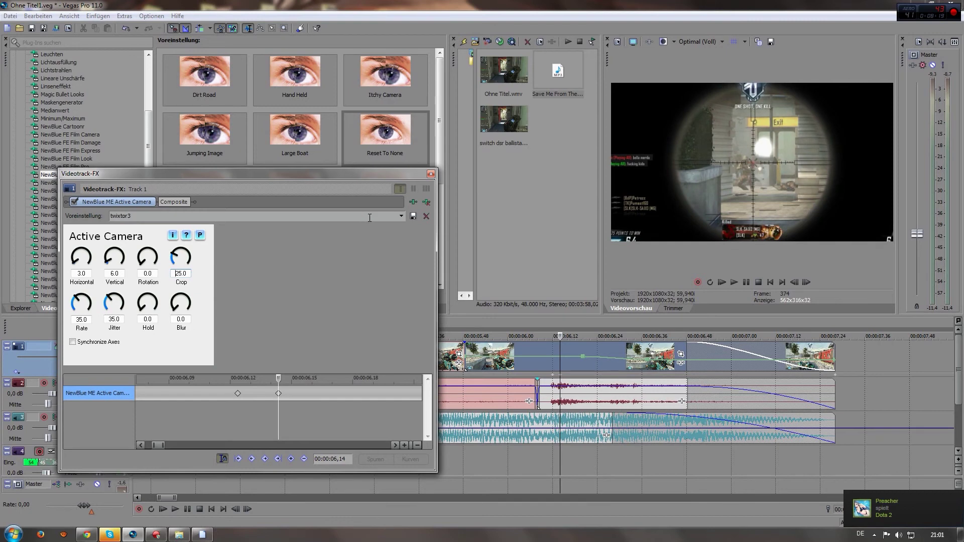
- Close the track's effects window and play the edit from about 00:00:02,04, pausing at 00:00:02,58 to check the shake
{"action": "left_click", "coordinate": [430, 174]}
{"action": "mouse_move", "coordinate": [560, 368]}
{"action": "left_mouse_down"}
{"action": "mouse_move", "coordinate": [523, 368]}
{"action": "mouse_move", "coordinate": [561, 367]}
{"action": "left_mouse_up"}
{"action": "scroll", "coordinate": [551, 383], "scroll_direction": "down", "scroll_amount": 1}
{"action": "left_click", "coordinate": [367, 369]}
{"action": "scroll", "coordinate": [361, 379], "scroll_direction": "down", "scroll_amount": 2}
{"action": "left_click", "coordinate": [200, 361]}
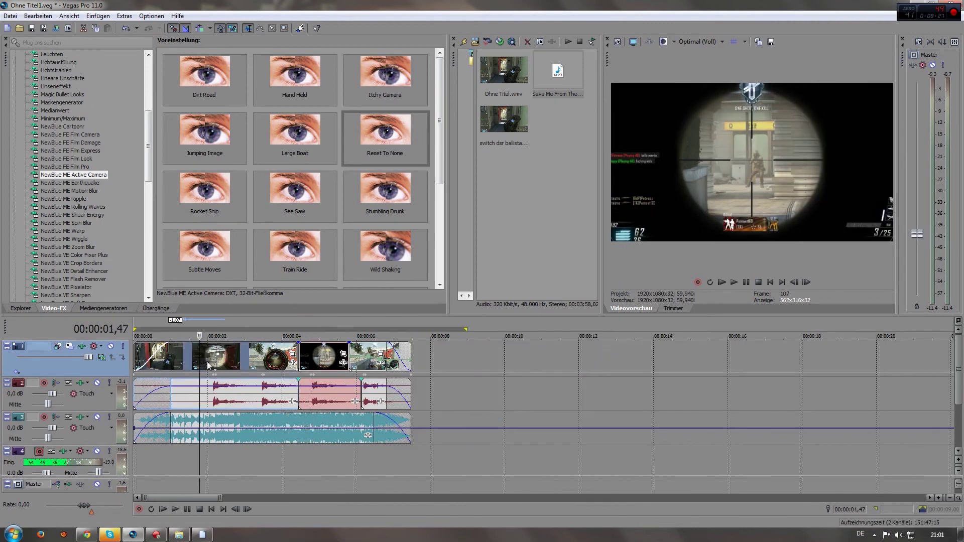
{"action": "scroll", "coordinate": [342, 362], "scroll_direction": "up", "scroll_amount": 3}
{"action": "left_click_drag", "start_coordinate": [264, 354], "coordinate": [286, 351]}
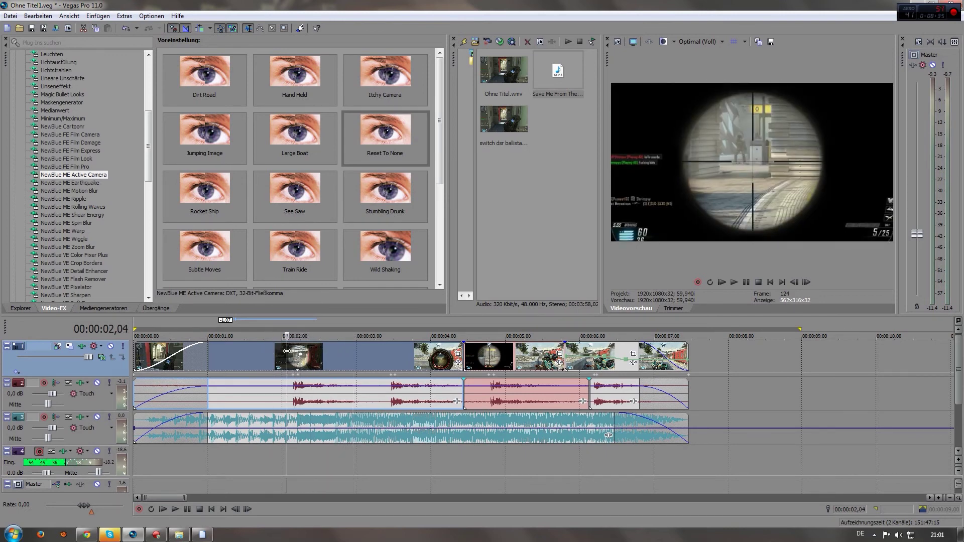
{"action": "left_click", "coordinate": [747, 283]}
{"action": "left_click", "coordinate": [746, 283]}
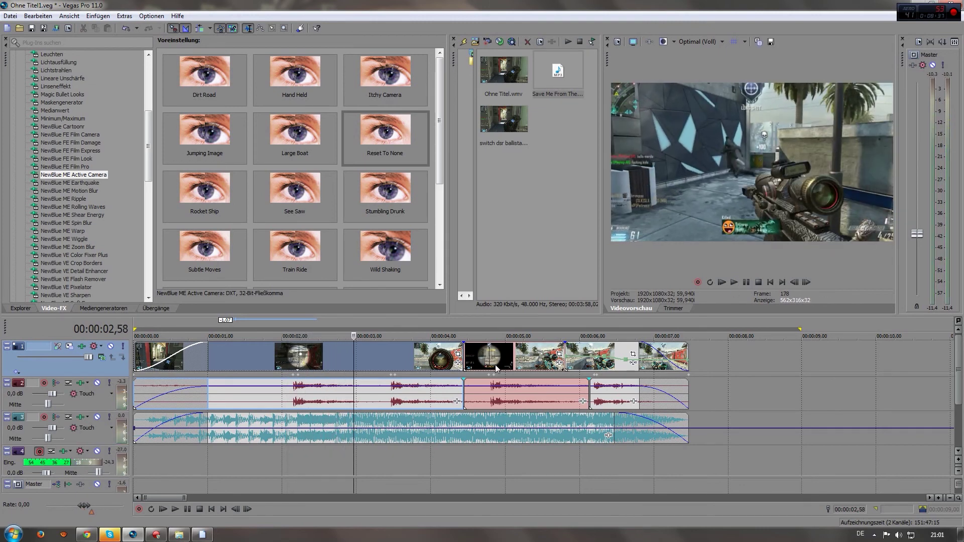
- Place a marker named "n" at 00:00:02,55 and play the edit from there, pausing after the third shot
{"action": "scroll", "coordinate": [496, 365], "scroll_direction": "up", "scroll_amount": 2}
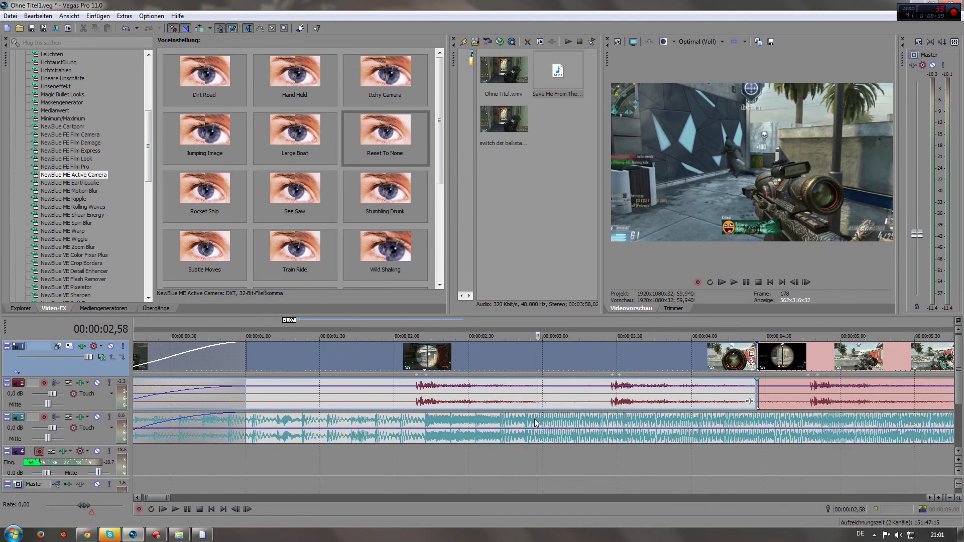
{"action": "mouse_move", "coordinate": [537, 354]}
{"action": "left_mouse_down"}
{"action": "mouse_move", "coordinate": [403, 340]}
{"action": "mouse_move", "coordinate": [582, 351]}
{"action": "left_mouse_up"}
{"action": "type", "text": "mn"}
{"action": "key", "text": "space"}
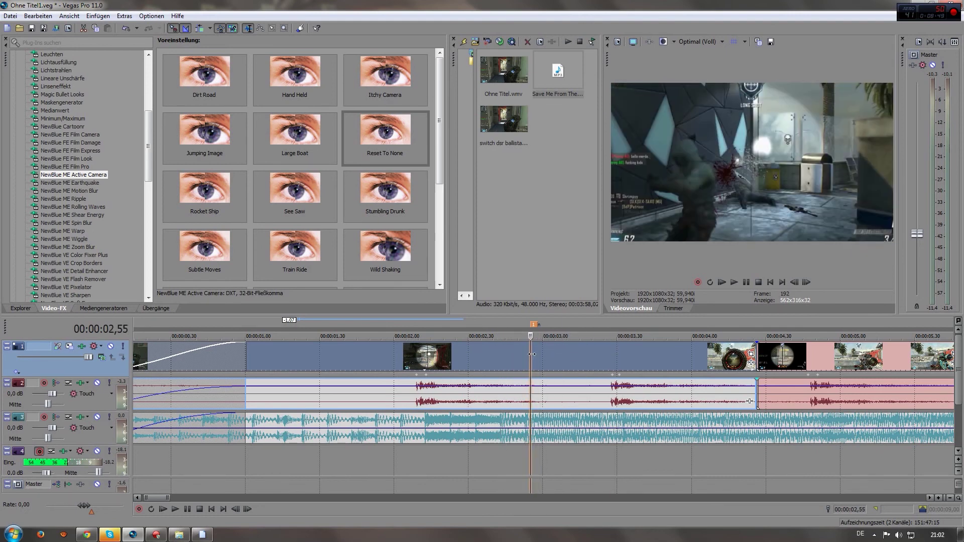
{"action": "left_click", "coordinate": [746, 282]}
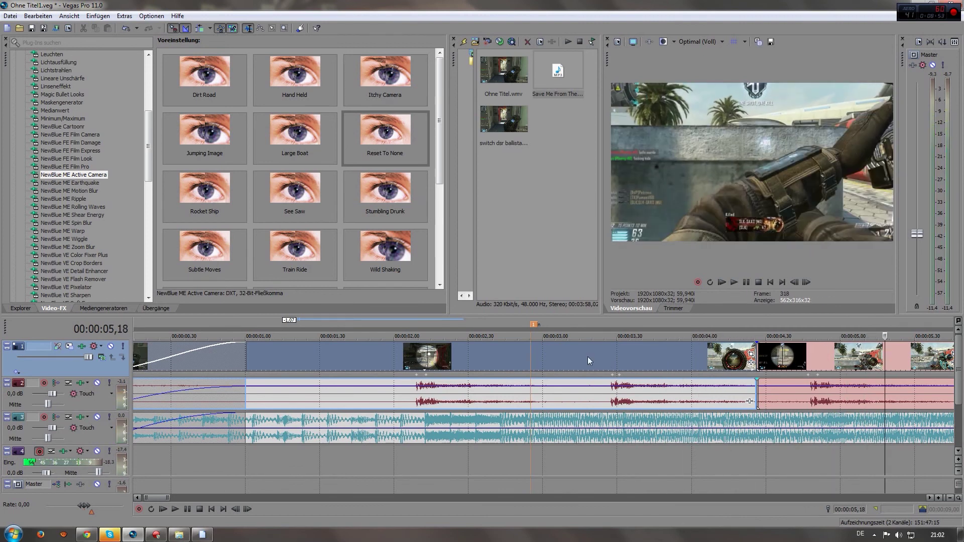
- Open the pan/crop settings of the clip at 00:00:05,44 and try shrinking its frame to 1.911,5 × 1.075,2
{"action": "scroll", "coordinate": [587, 357], "scroll_direction": "right", "scroll_amount": 5}
{"action": "left_click_drag", "start_coordinate": [536, 352], "coordinate": [490, 352]}
{"action": "left_click", "coordinate": [607, 355]}
{"action": "mouse_move", "coordinate": [419, 259]}
{"action": "left_mouse_down"}
{"action": "mouse_move", "coordinate": [404, 268]}
{"action": "mouse_move", "coordinate": [418, 259]}
{"action": "left_mouse_up"}
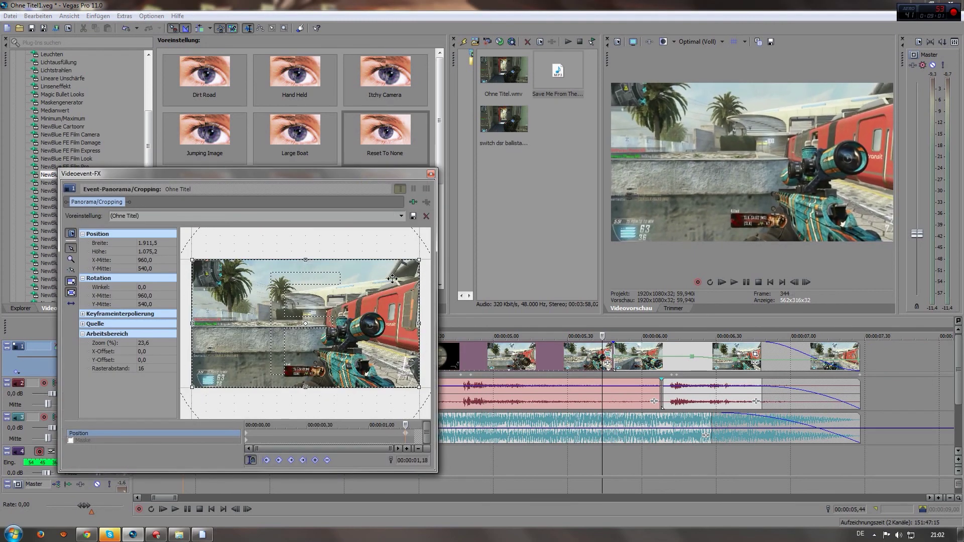
- Reset the clip's pan/crop frame to 1.920 × 1.080, delete the keyframe at 00:00:01,18 and close the pan/crop window
{"action": "right_click", "coordinate": [363, 288]}
{"action": "left_click", "coordinate": [384, 296]}
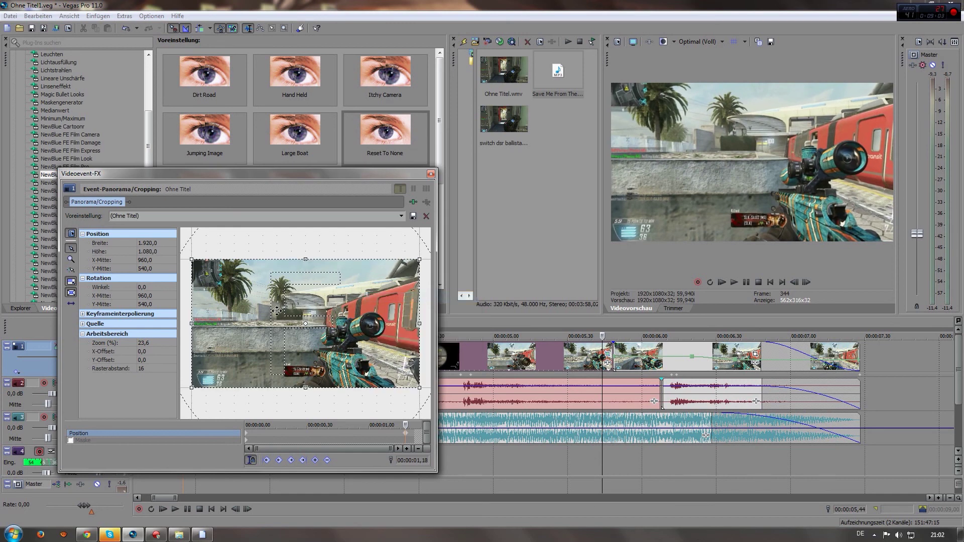
{"action": "right_click", "coordinate": [406, 438]}
{"action": "left_click", "coordinate": [429, 359]}
{"action": "left_click", "coordinate": [431, 174]}
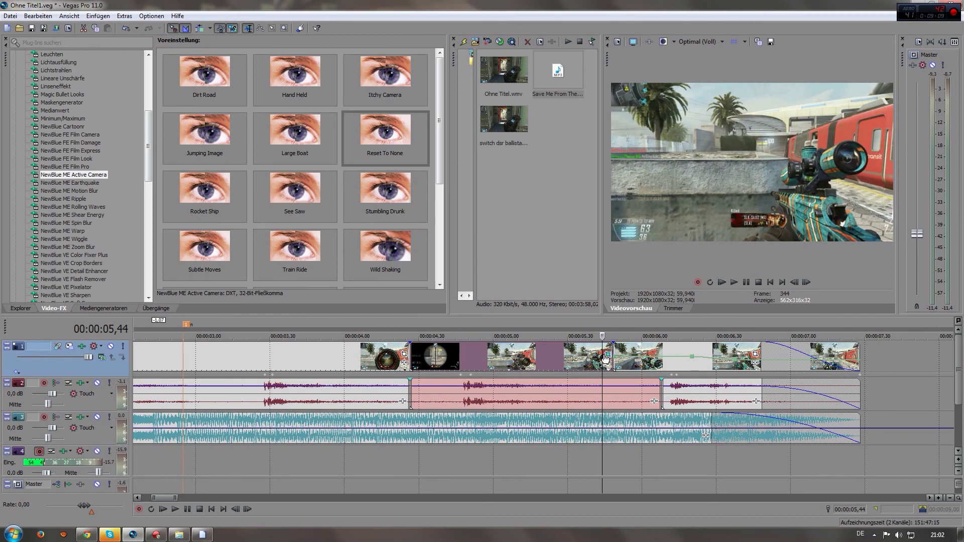
{"action": "left_click", "coordinate": [605, 356]}
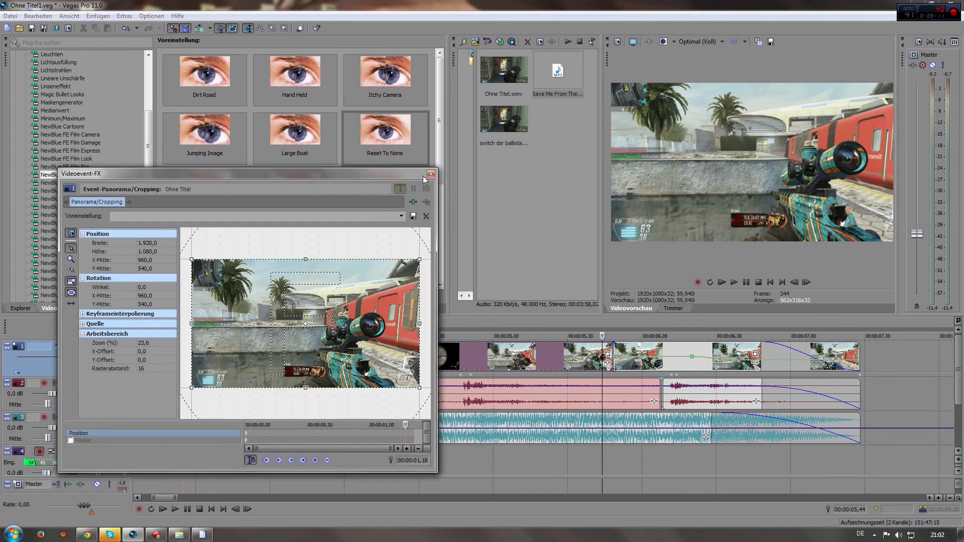
{"action": "left_click", "coordinate": [430, 174]}
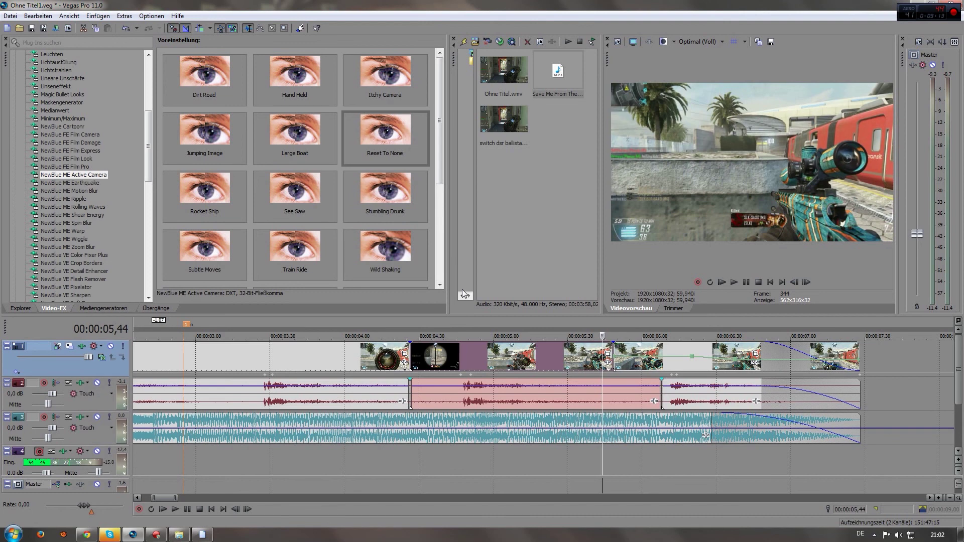
- Save the project and set the playhead back to 00:00:04,59 on the third shot
{"action": "left_click", "coordinate": [11, 15]}
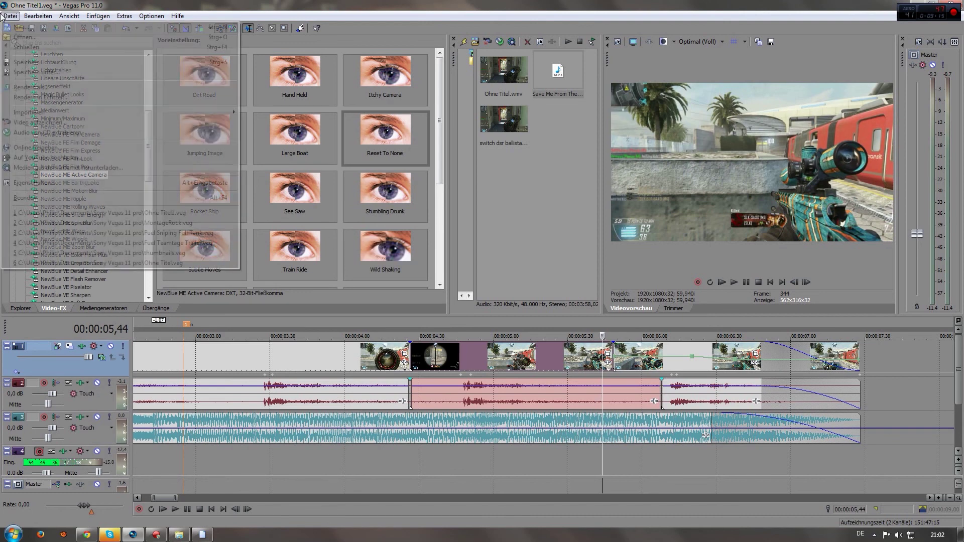
{"action": "left_click", "coordinate": [35, 59]}
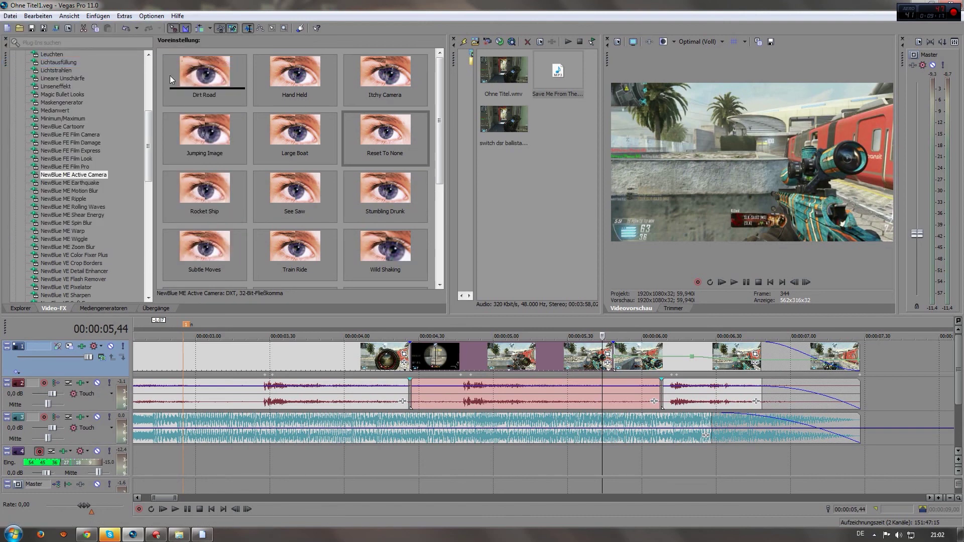
{"action": "left_click_drag", "start_coordinate": [599, 352], "coordinate": [492, 353]}
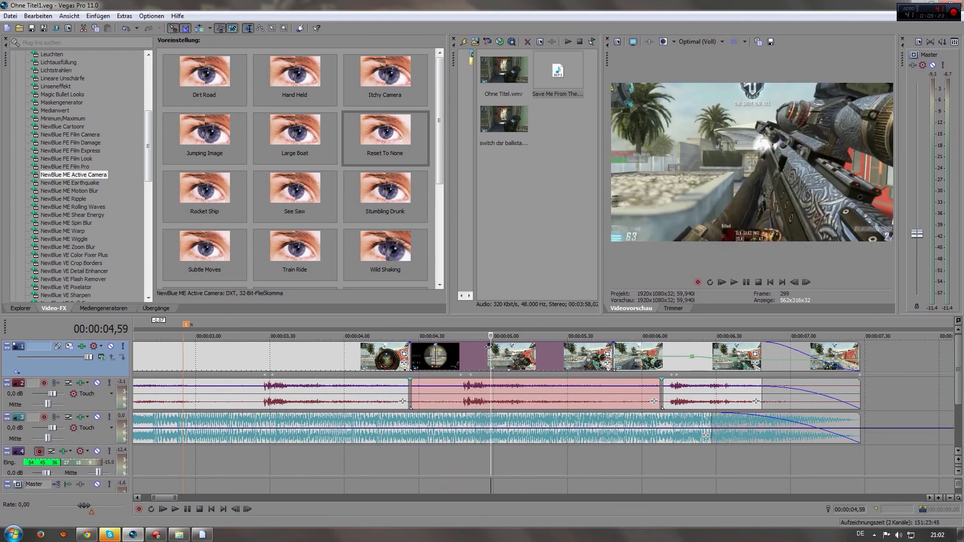